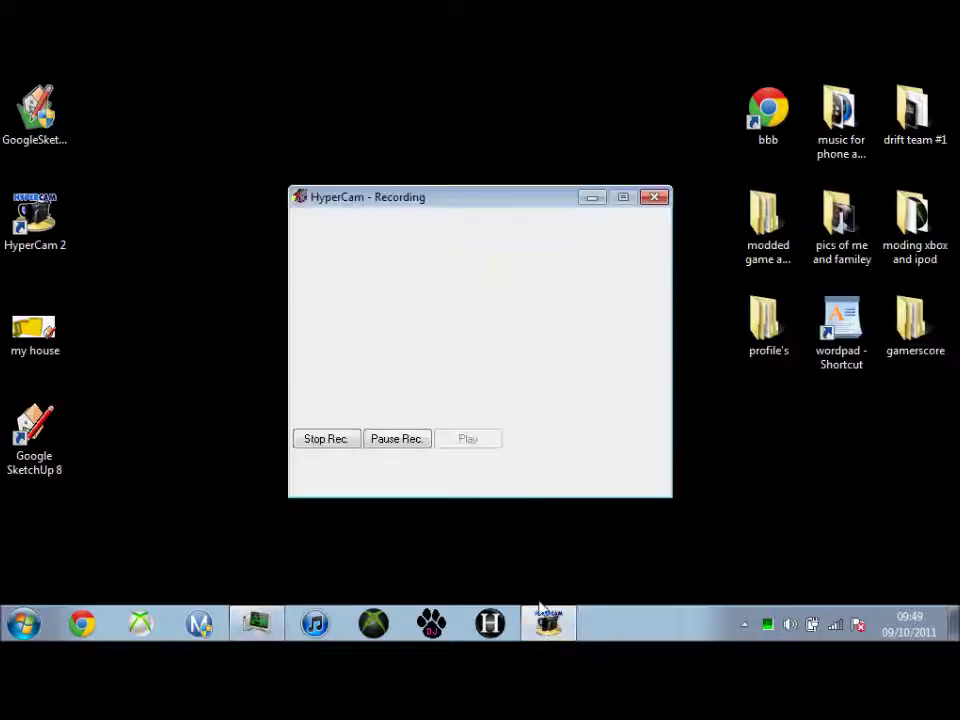
Step: Review HyperCam's Options and Sound tabs, set click sound volume to zero, then minimize it
click(592, 197)
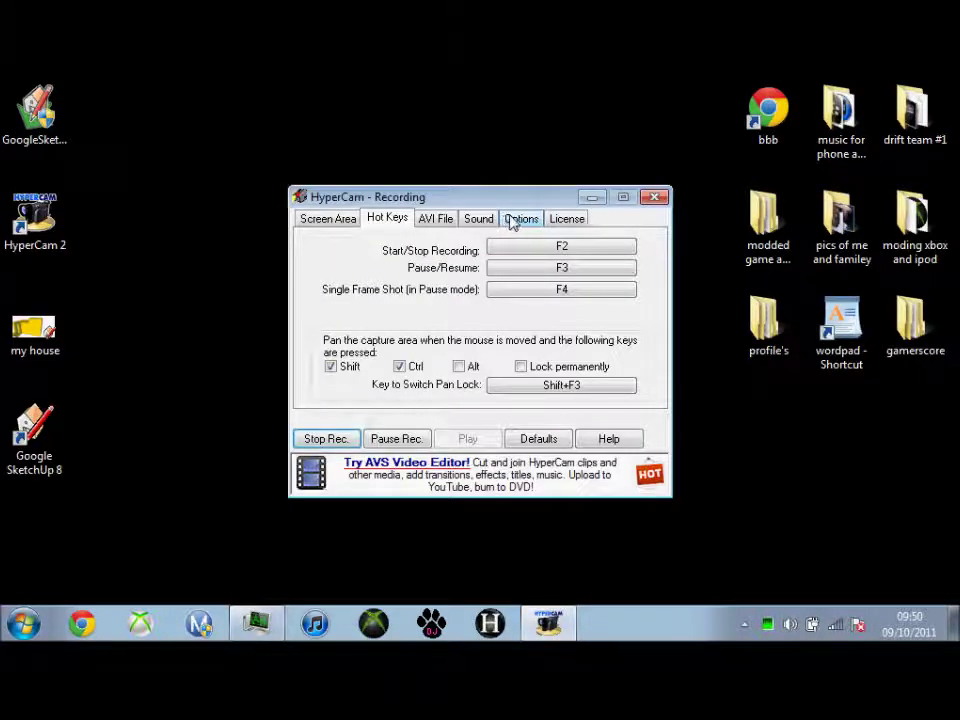
click(521, 219)
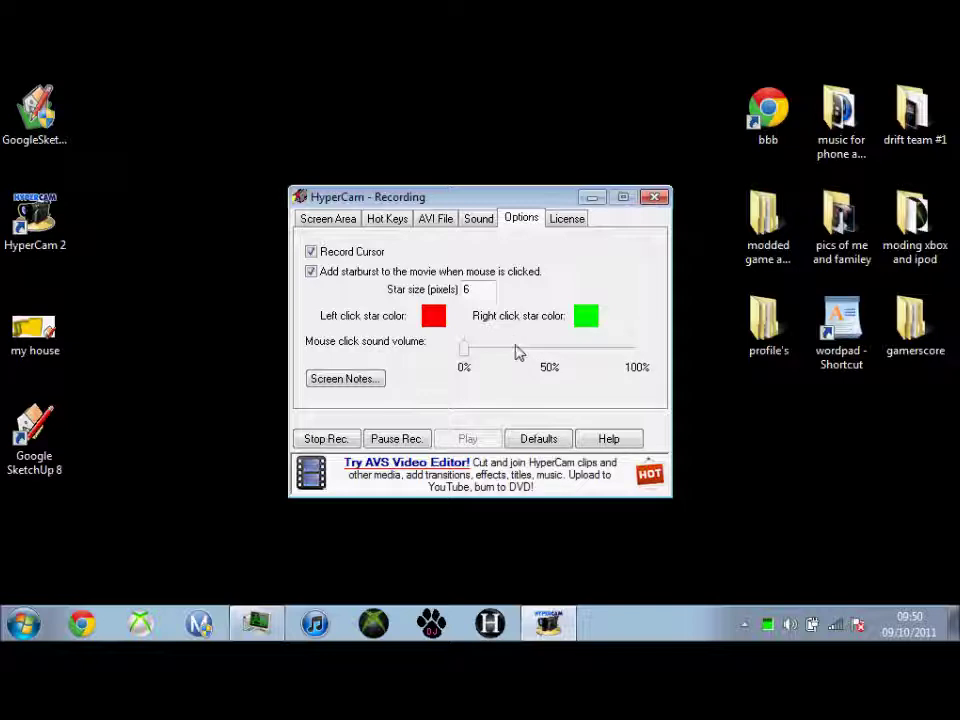
click(464, 347)
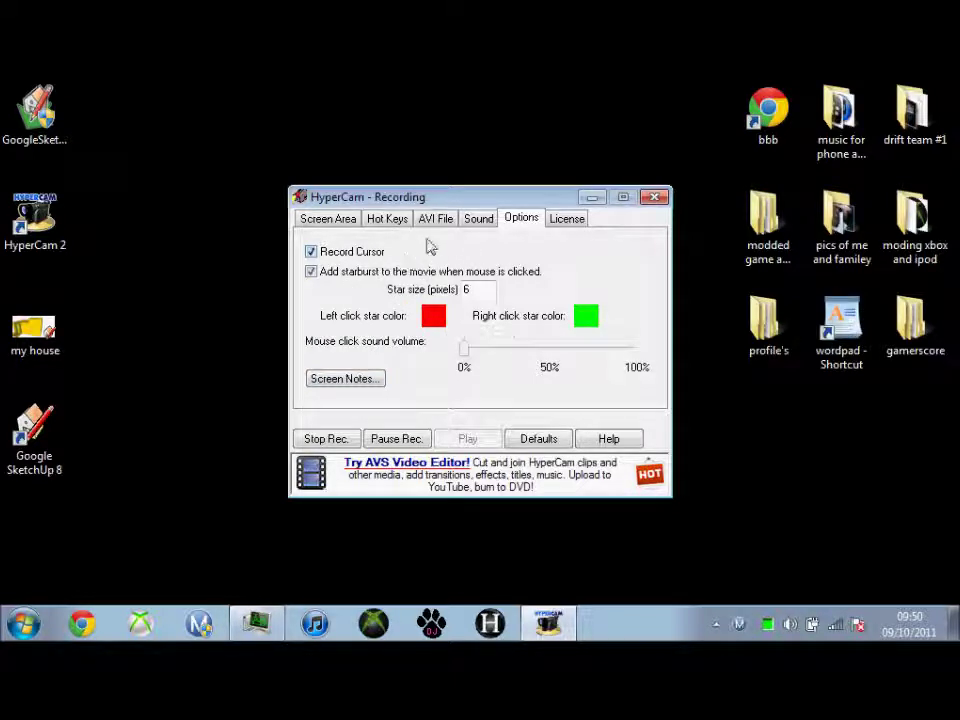
click(478, 219)
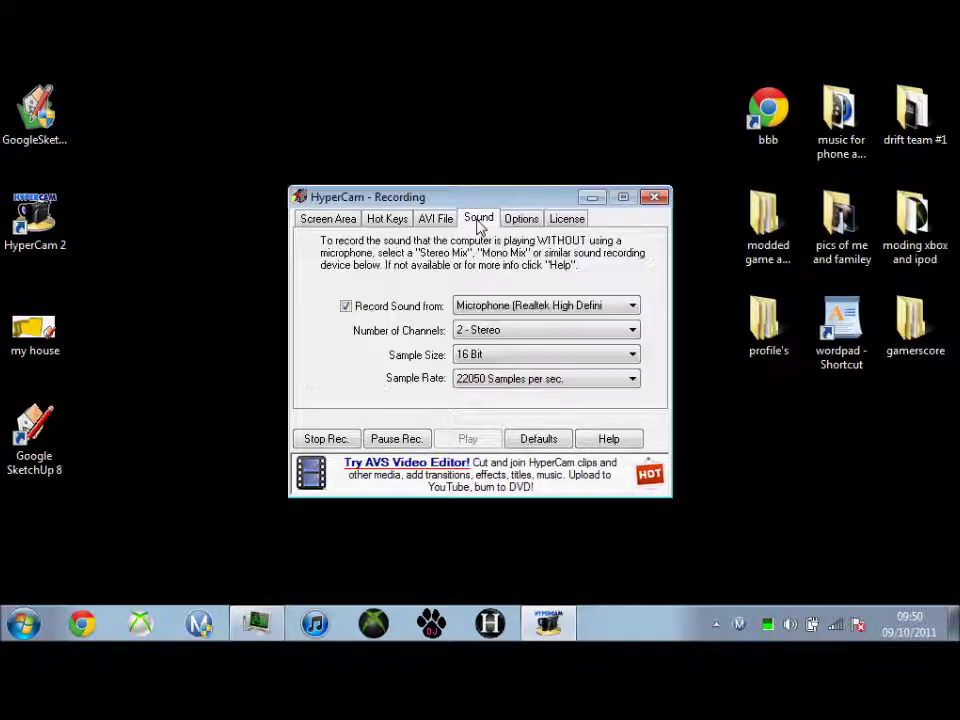
click(593, 197)
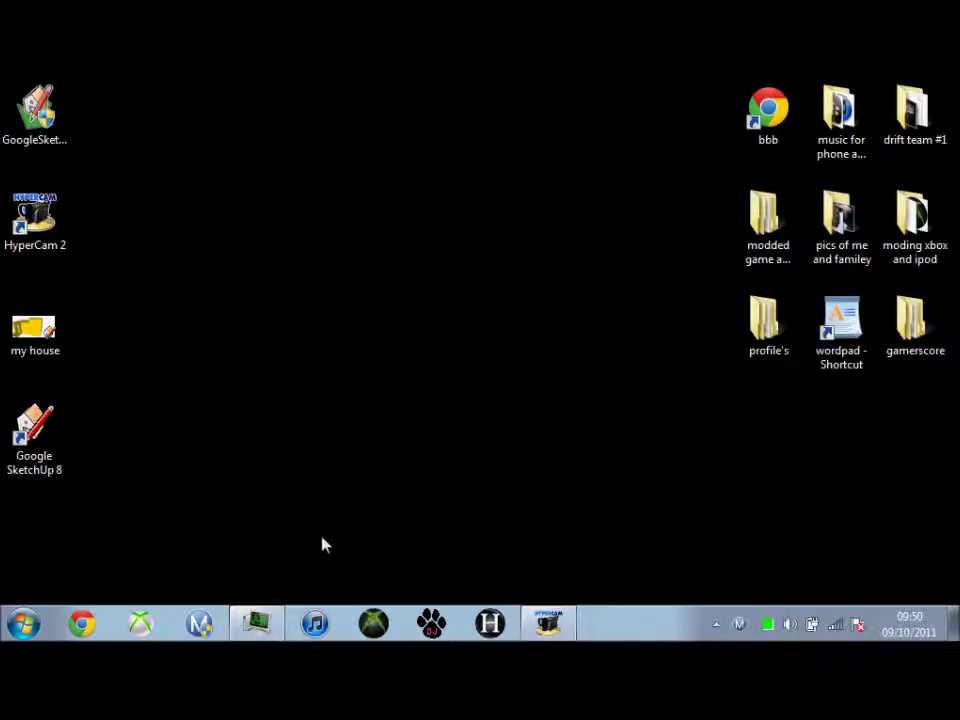
Step: Launch Modio from the Windows 7 taskbar
click(199, 624)
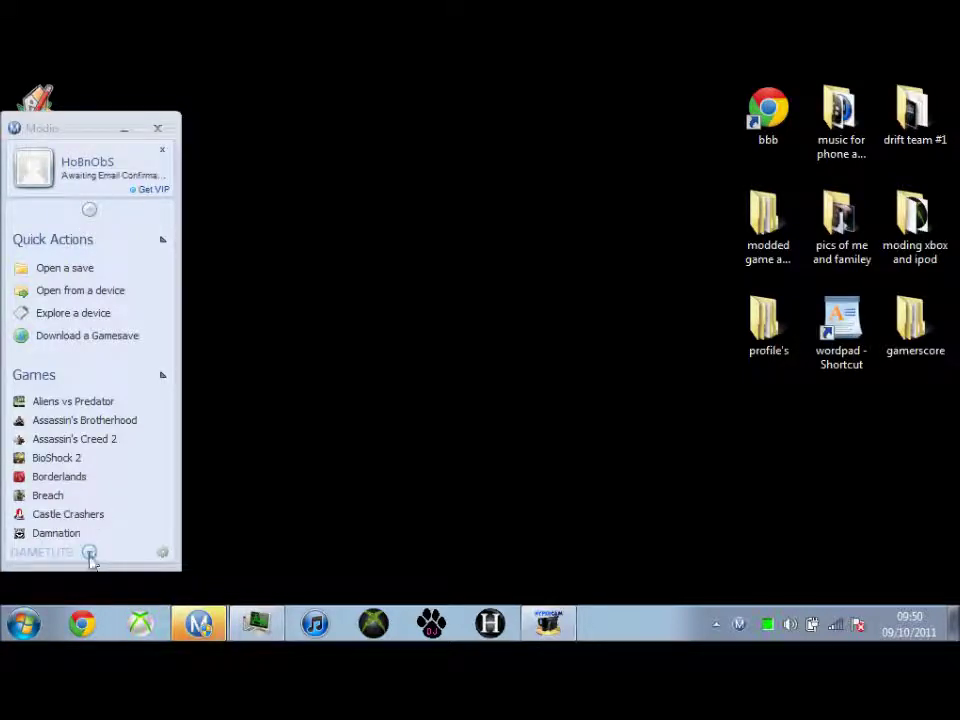
Step: Scroll the Games list, open and close Midnight Club LA, then open GTA IV
click(89, 553)
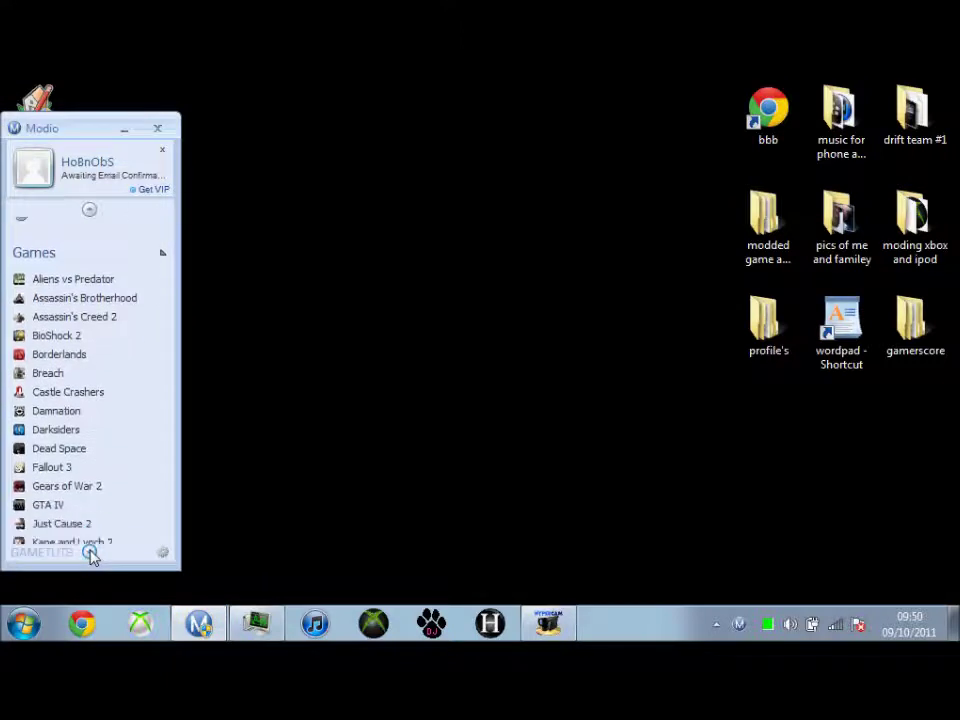
click(89, 553)
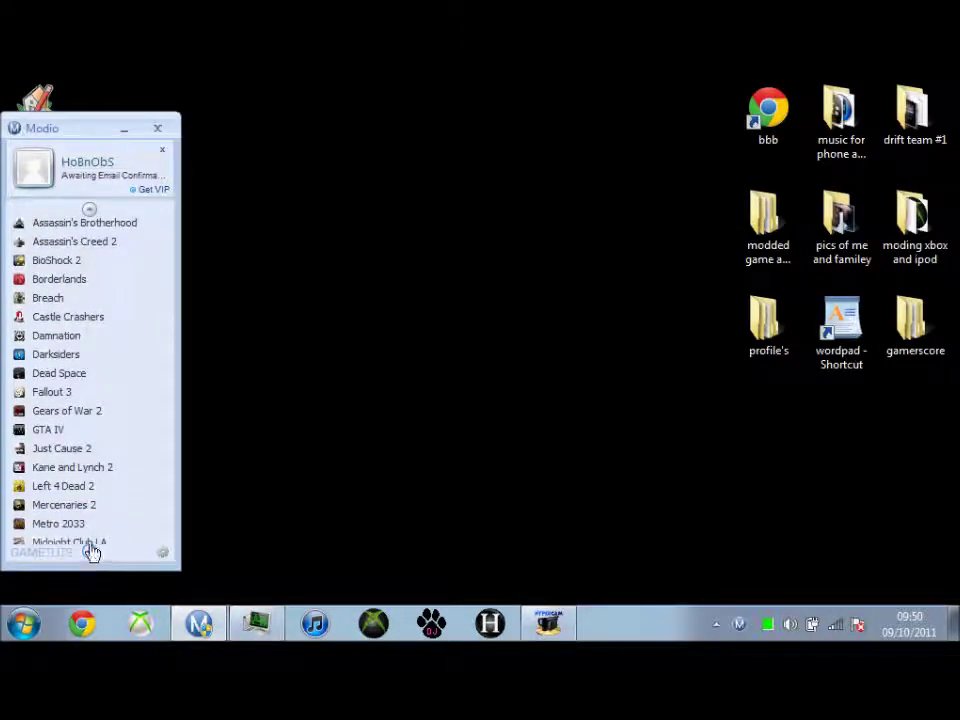
click(70, 542)
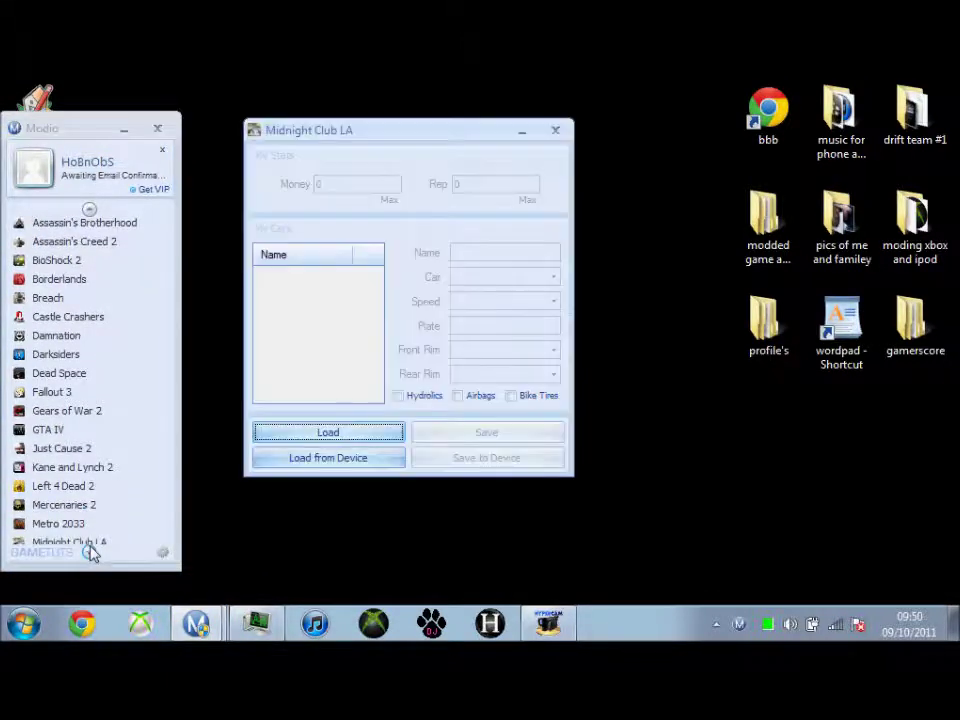
click(555, 130)
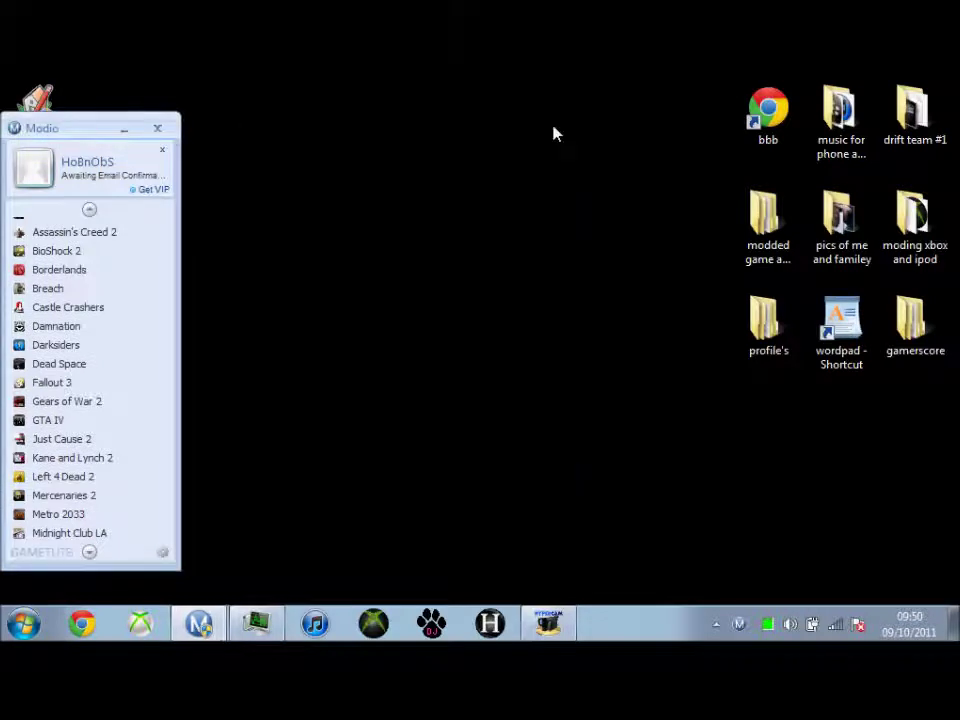
click(44, 421)
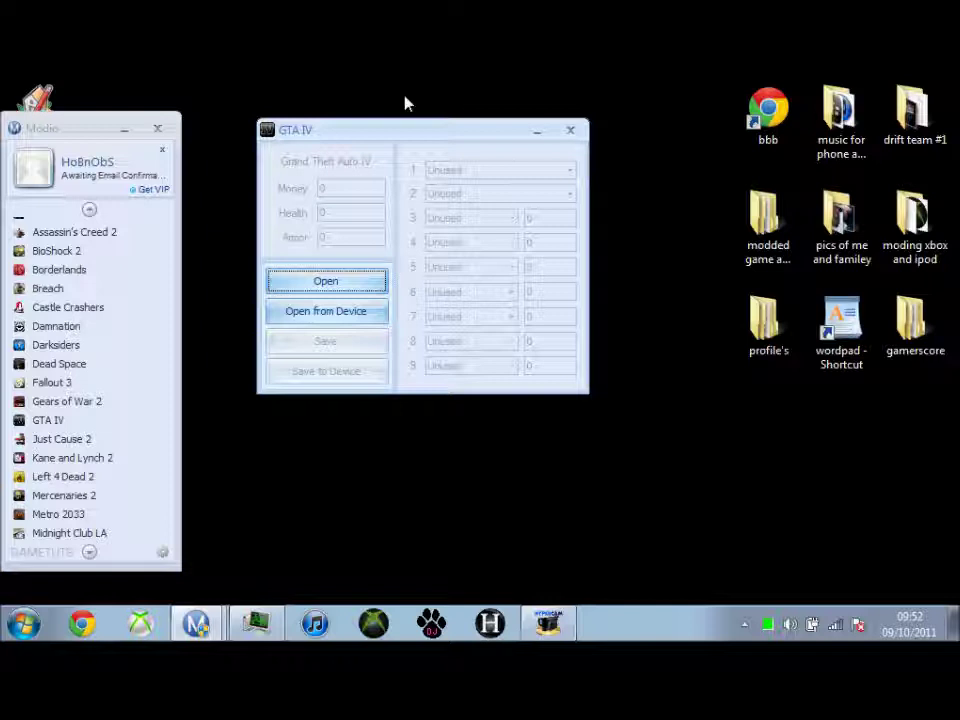
Step: Close GTA IV, recheck HyperCam's sound settings, minimize HyperCam, and reopen GTA IV
click(570, 131)
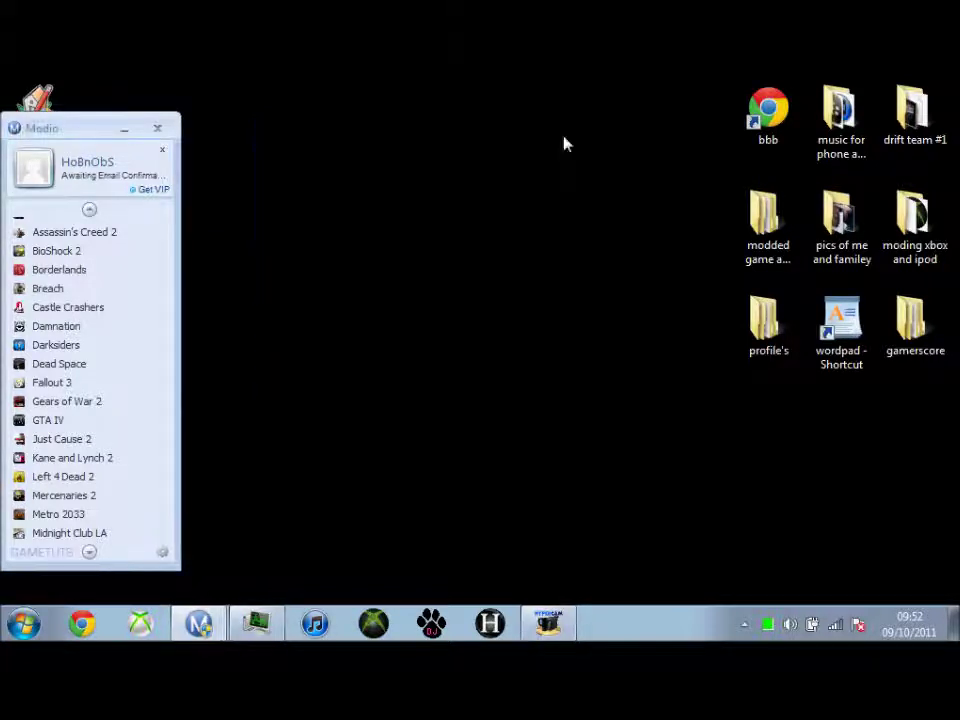
click(547, 624)
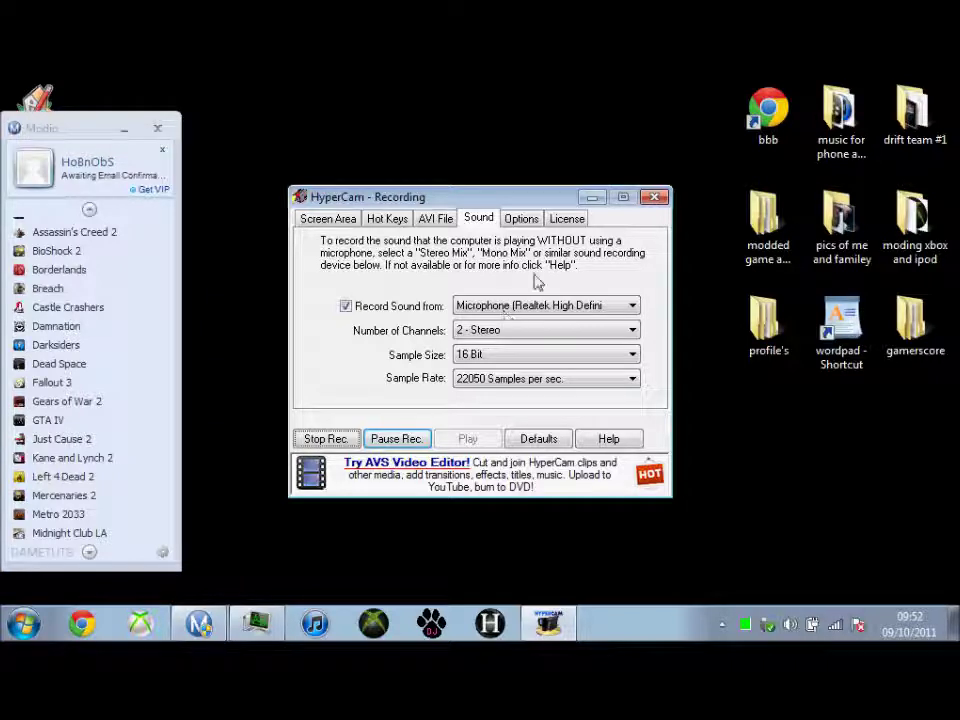
click(593, 197)
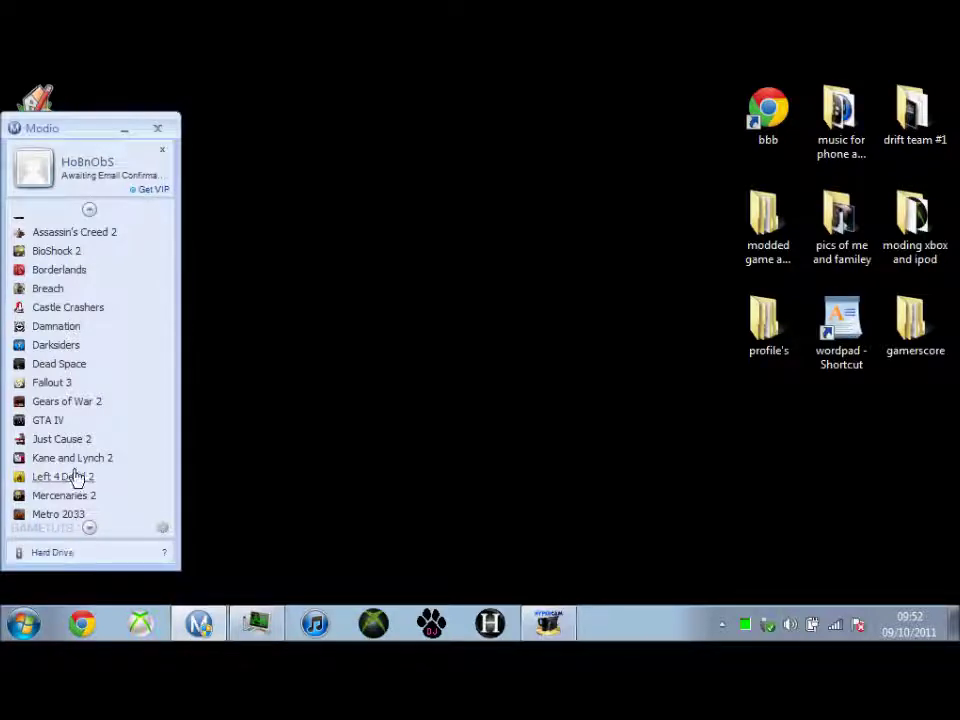
click(48, 421)
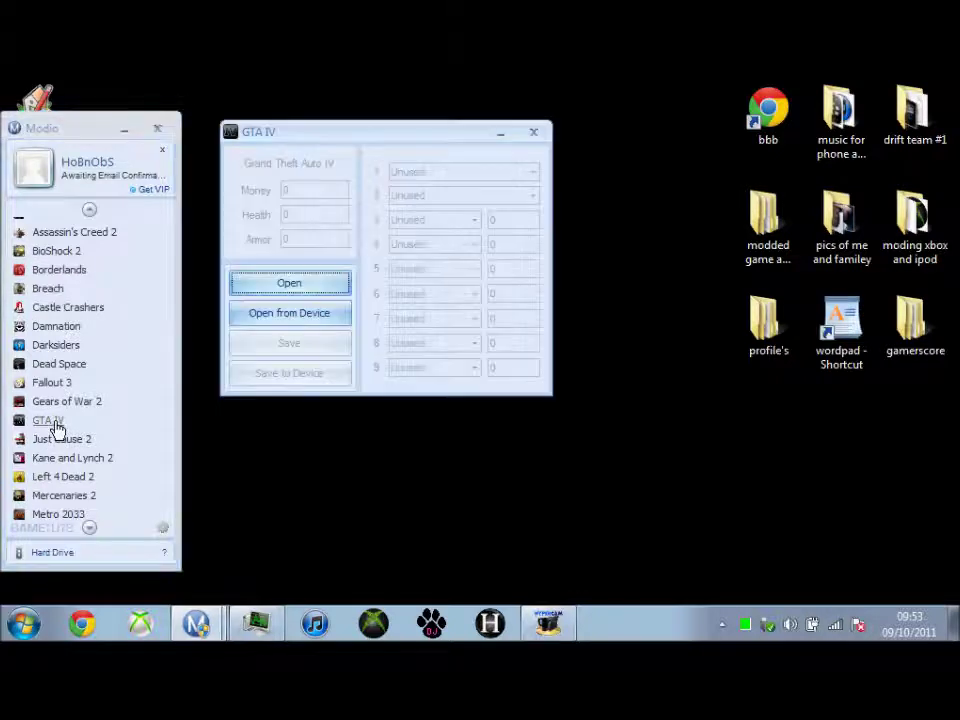
Step: Open the hard drive's profile list via Open from Device, maximized
click(289, 314)
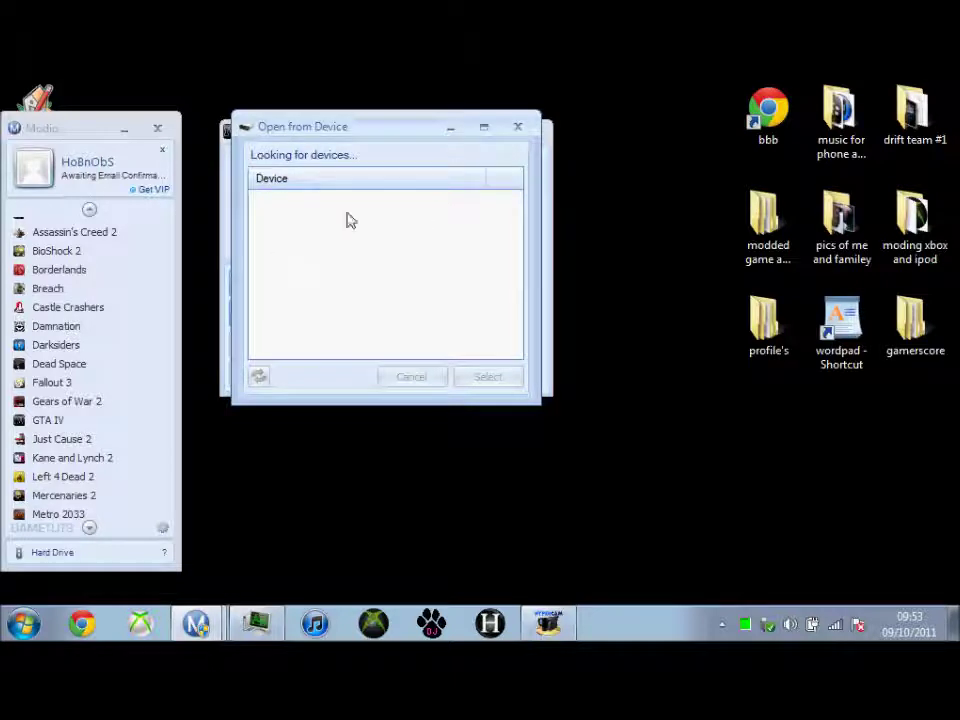
click(486, 127)
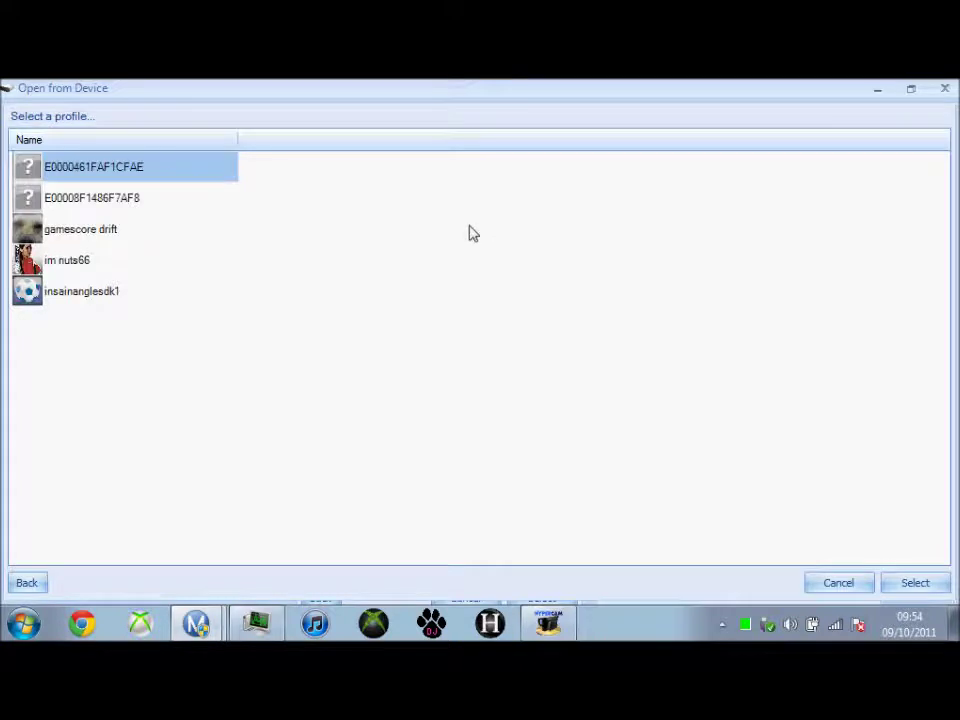
Step: Choose a profile and load its SGTA gamesave (money 37171, health 200)
click(104, 200)
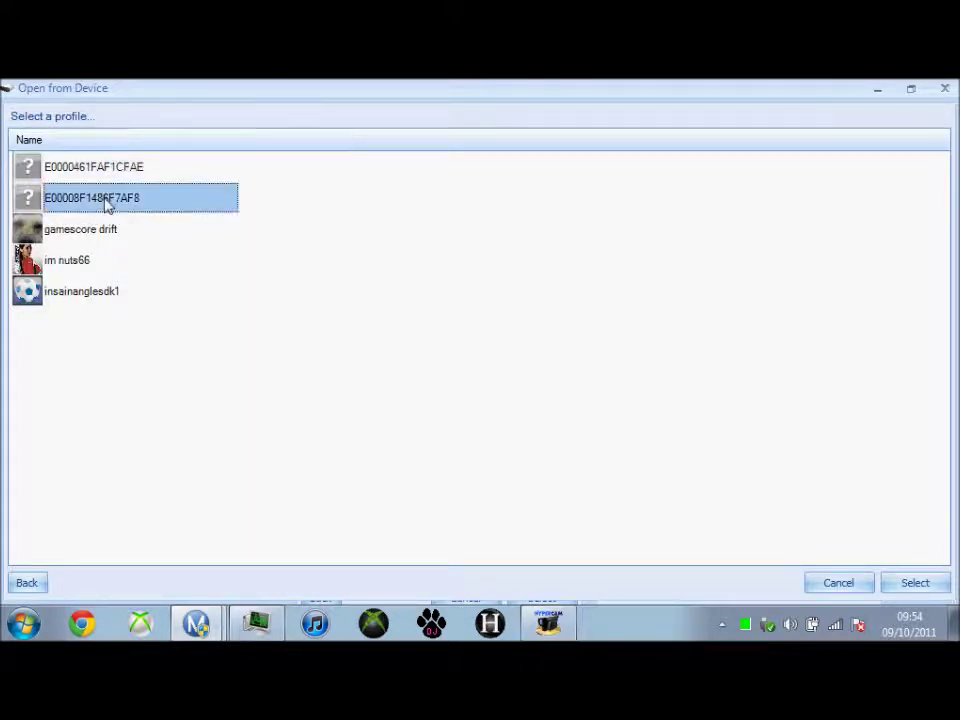
click(108, 170)
click(104, 198)
double_click(70, 260)
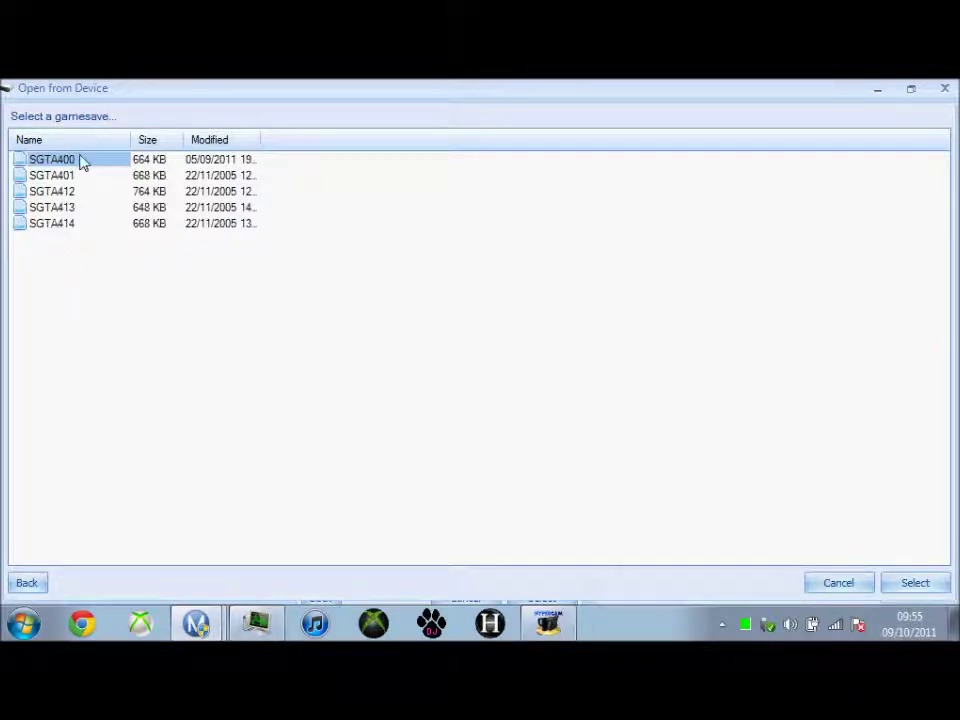
double_click(60, 175)
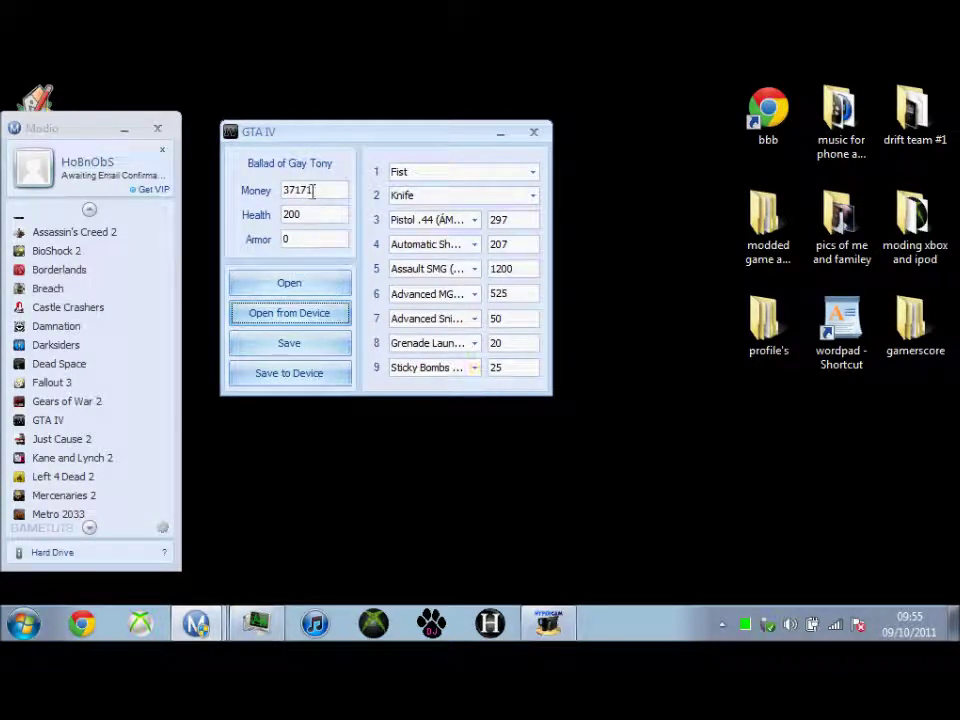
drag(318, 190, 272, 195)
text(9999999999)
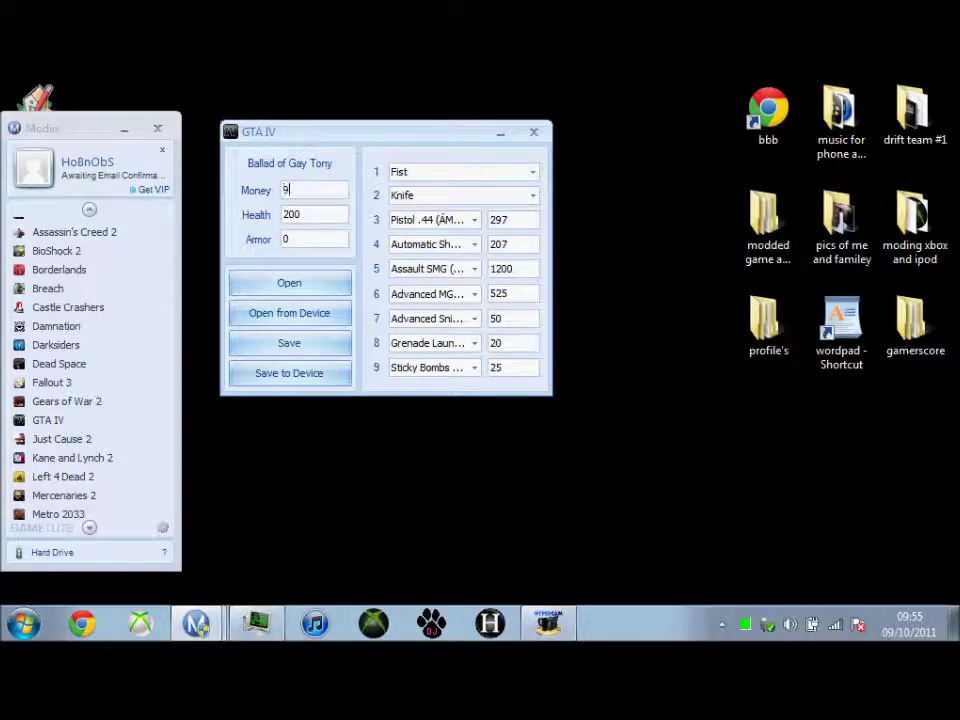
click(325, 214)
key(BackSpace)
key(BackSpace)
key(BackSpace)
text(99999999999)
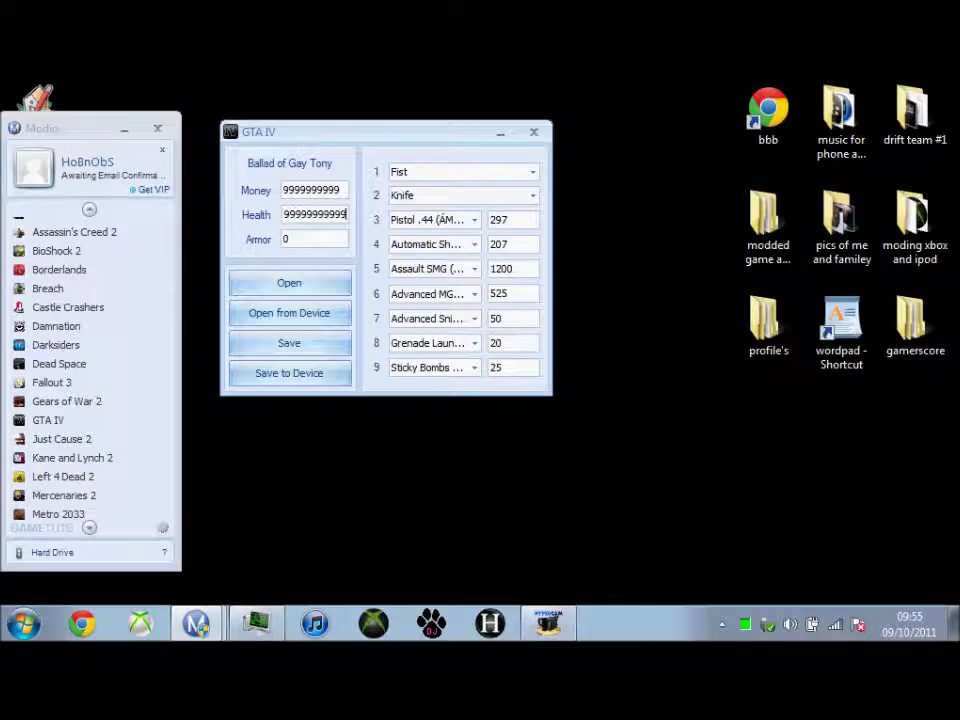
click(311, 238)
key(BackSpace)
text(99999999999)
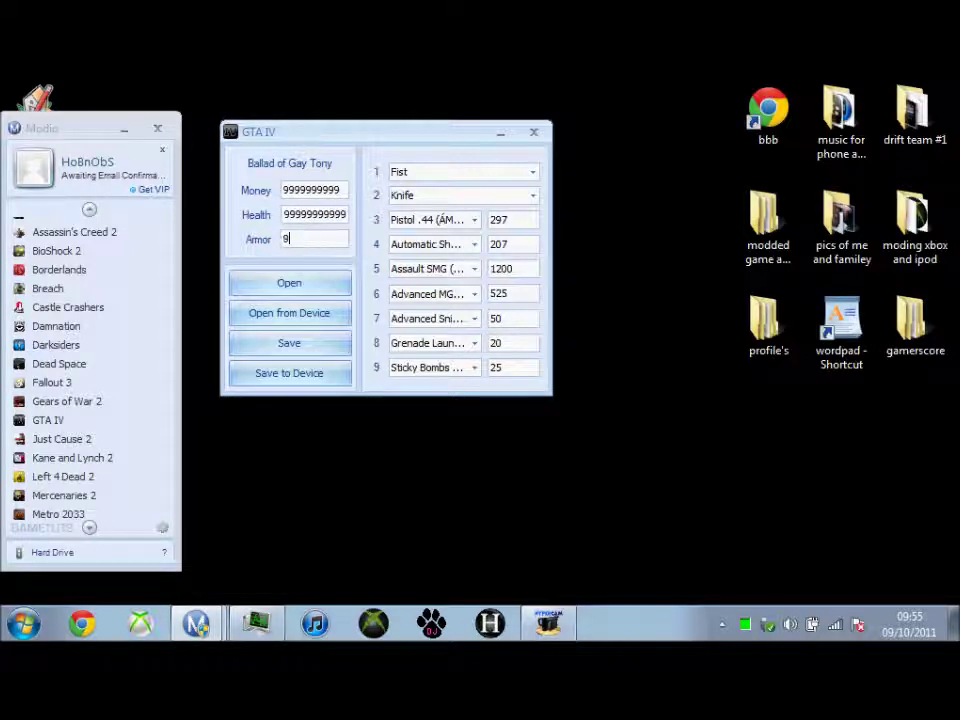
Step: Keep the pistol and automatic shotgun in slots 3–4, with ammo 99999
click(532, 178)
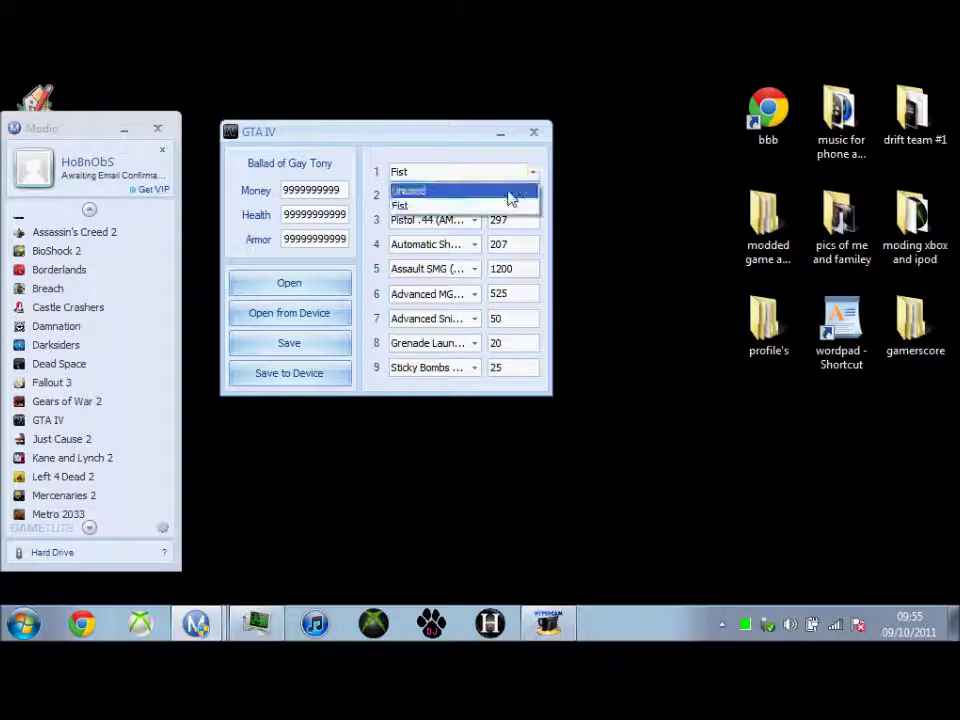
click(531, 195)
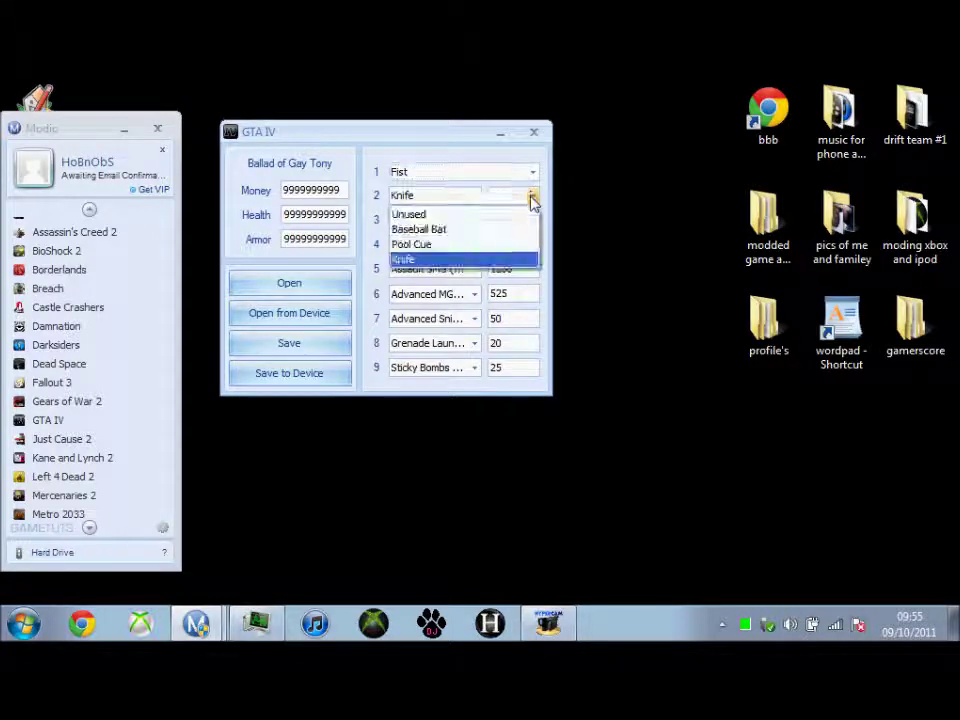
click(474, 260)
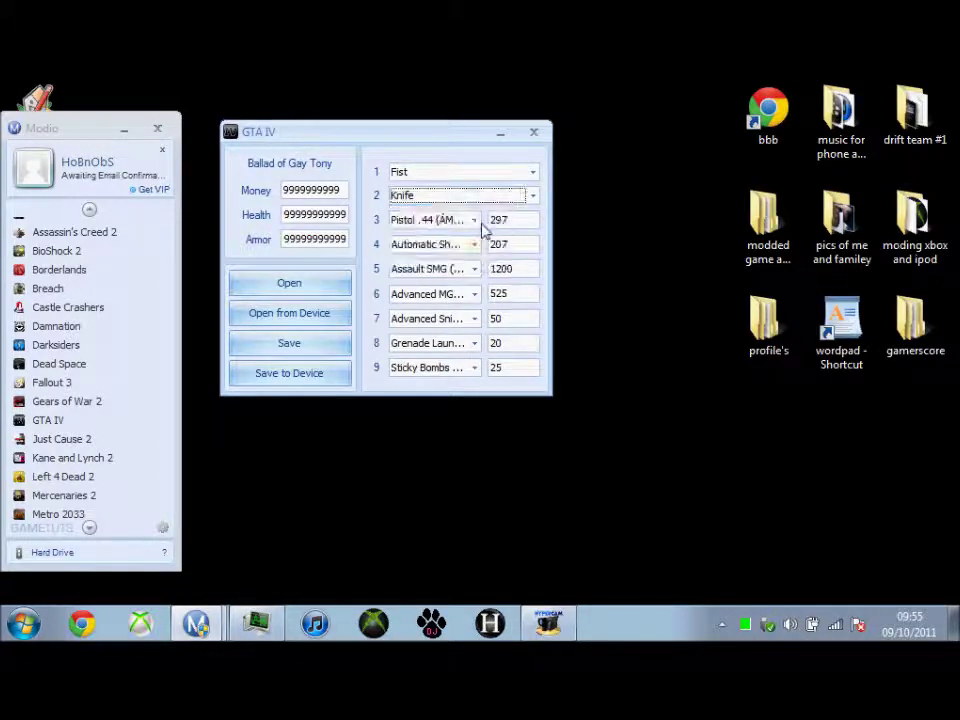
click(473, 220)
click(473, 329)
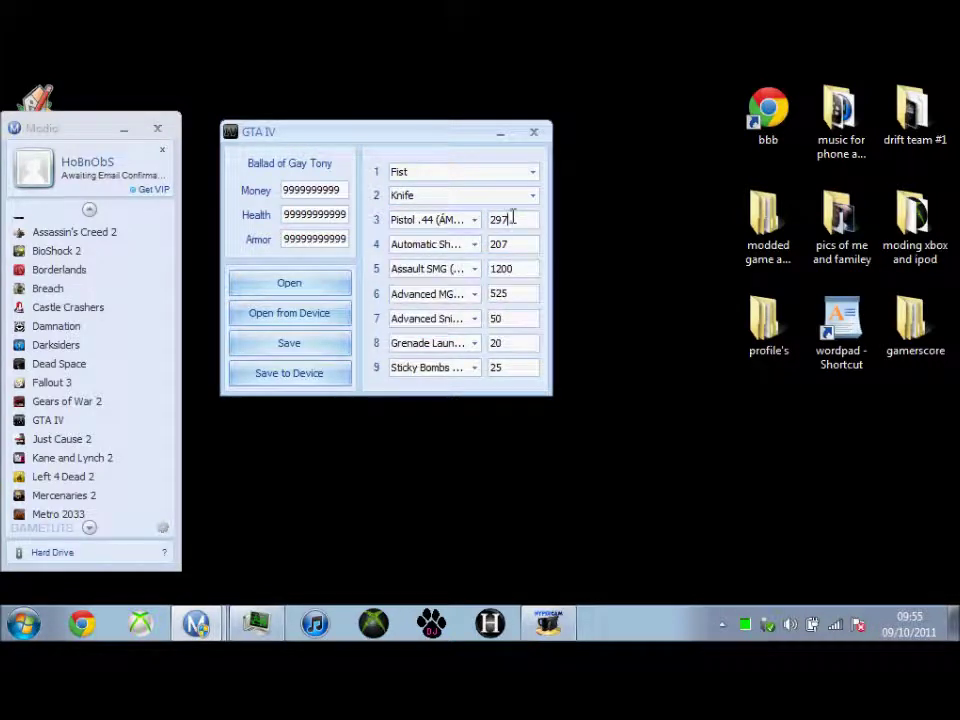
key(BackSpace)
key(BackSpace)
key(BackSpace)
text(99999)
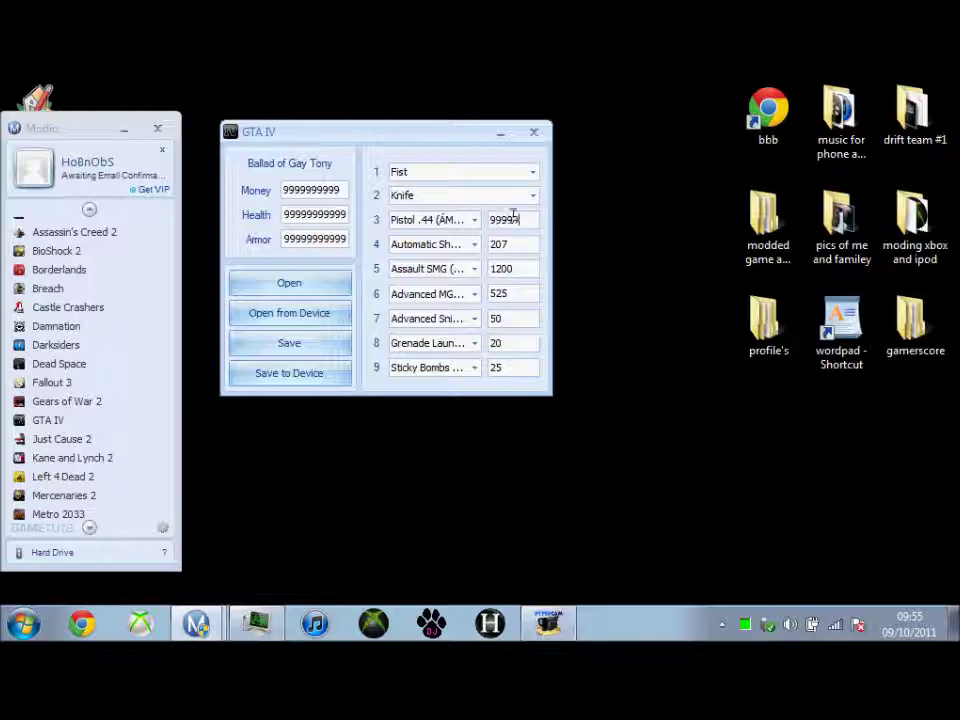
click(474, 244)
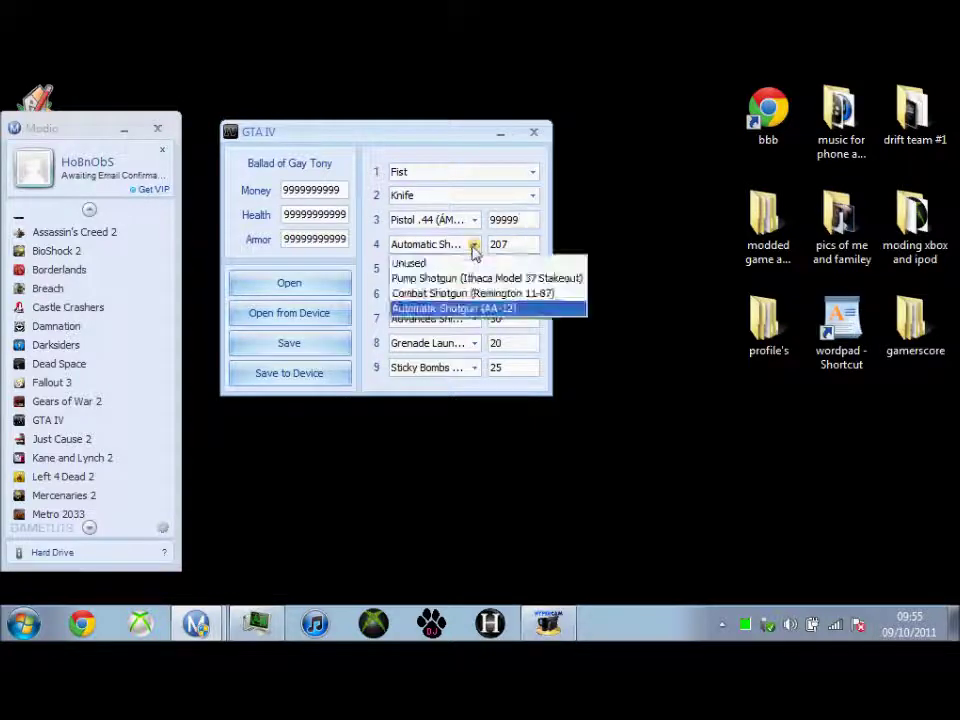
click(485, 309)
click(510, 244)
key(BackSpace)
key(BackSpace)
key(BackSpace)
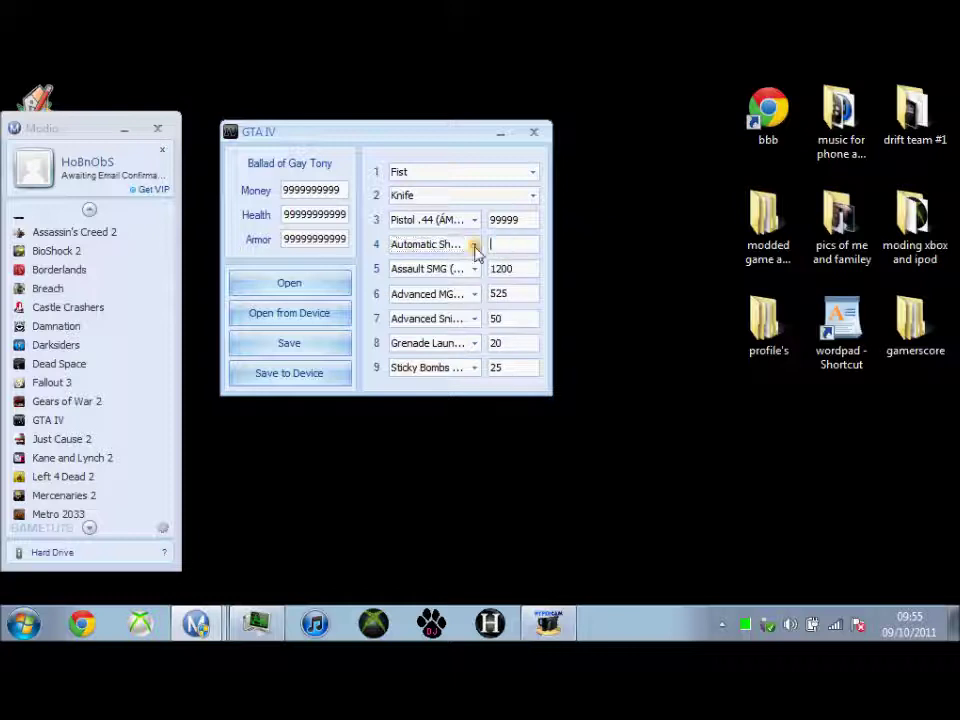
text(99999)
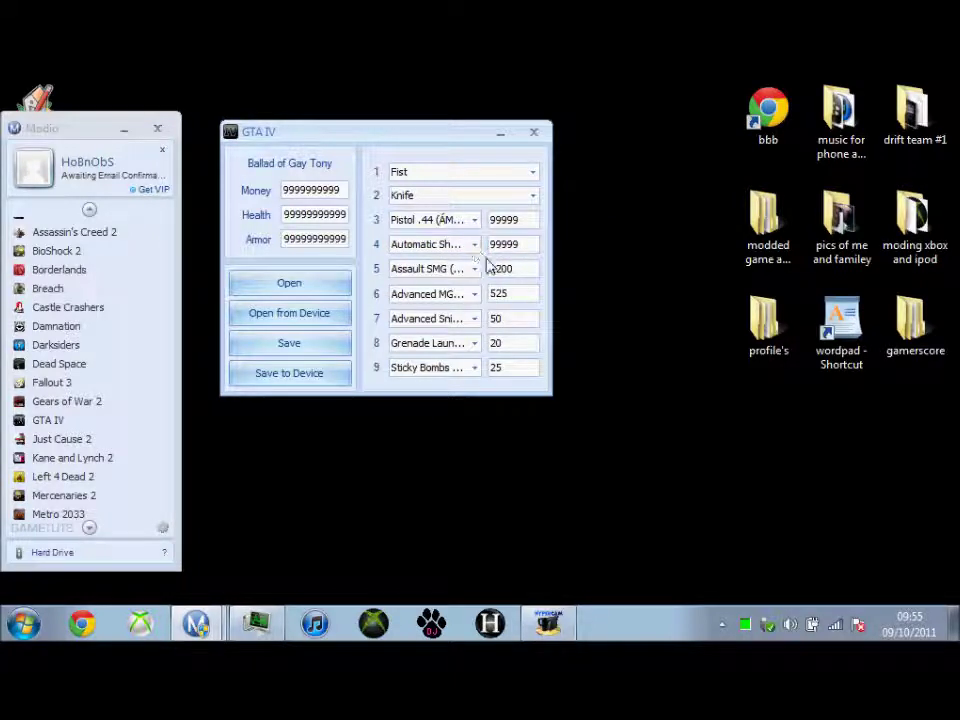
Step: Put a Gold SMG in slot 5, keep slot 6's machine gun, both ammo 99999
click(474, 268)
click(436, 348)
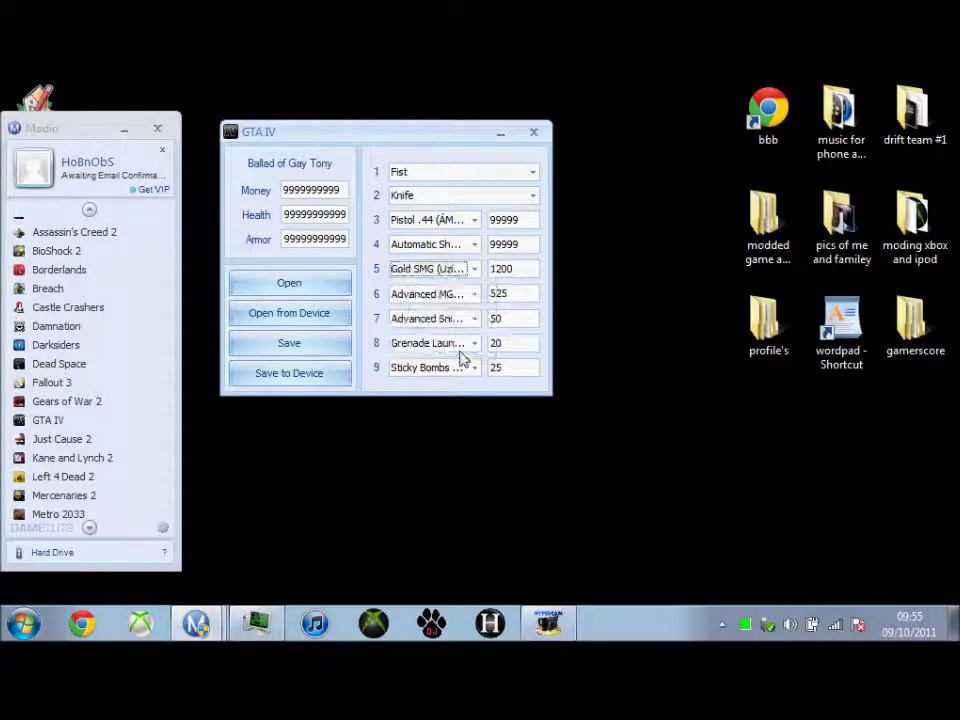
click(515, 269)
key(BackSpace)
key(BackSpace)
key(BackSpace)
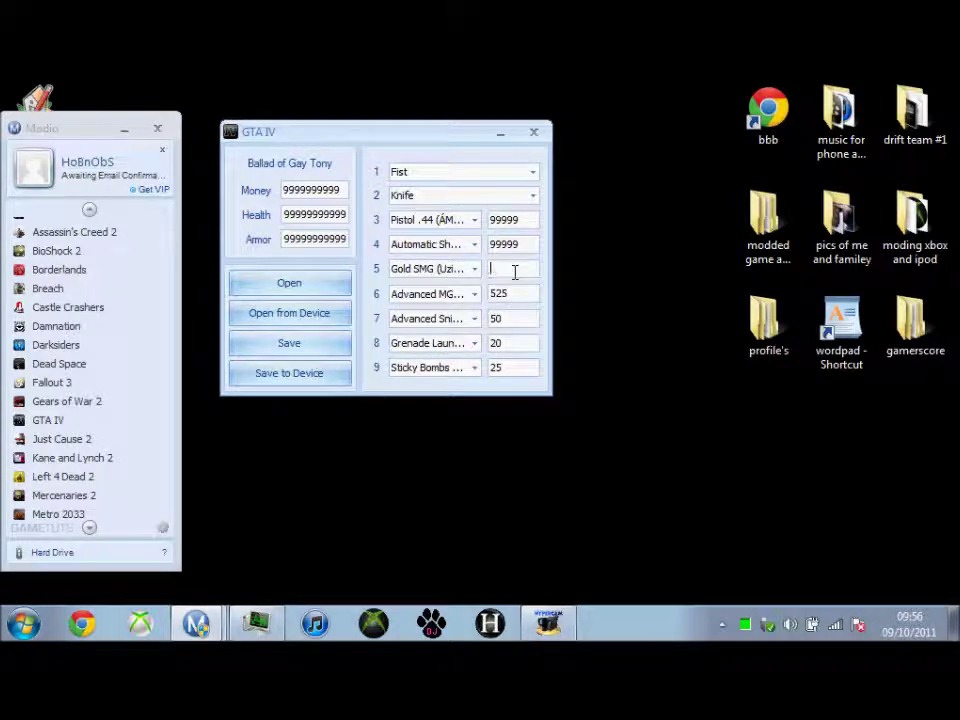
text(99999)
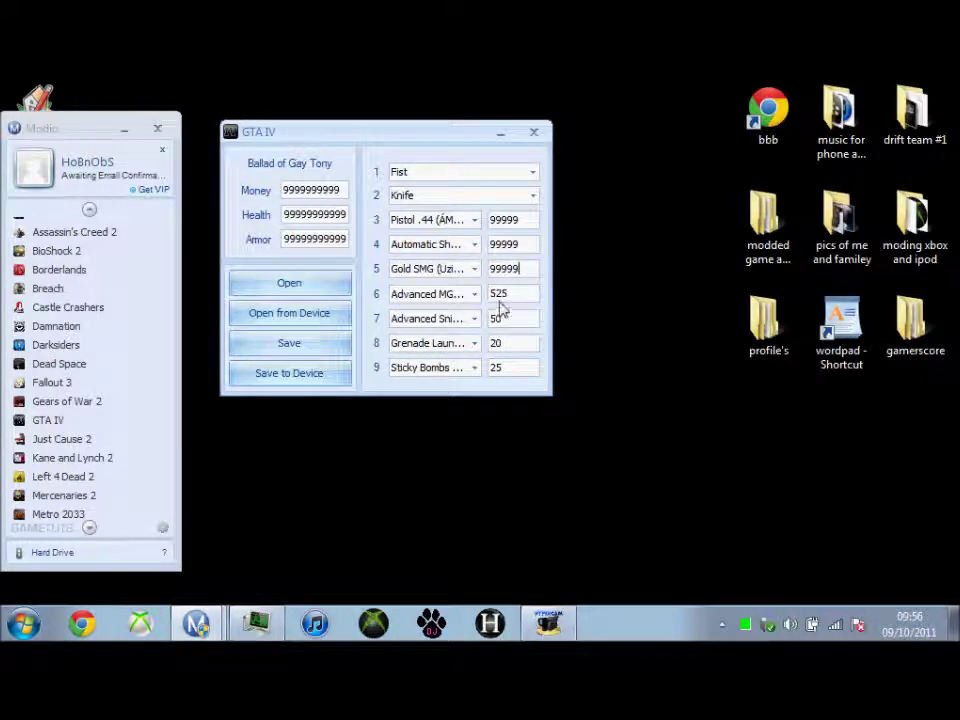
click(474, 293)
click(452, 358)
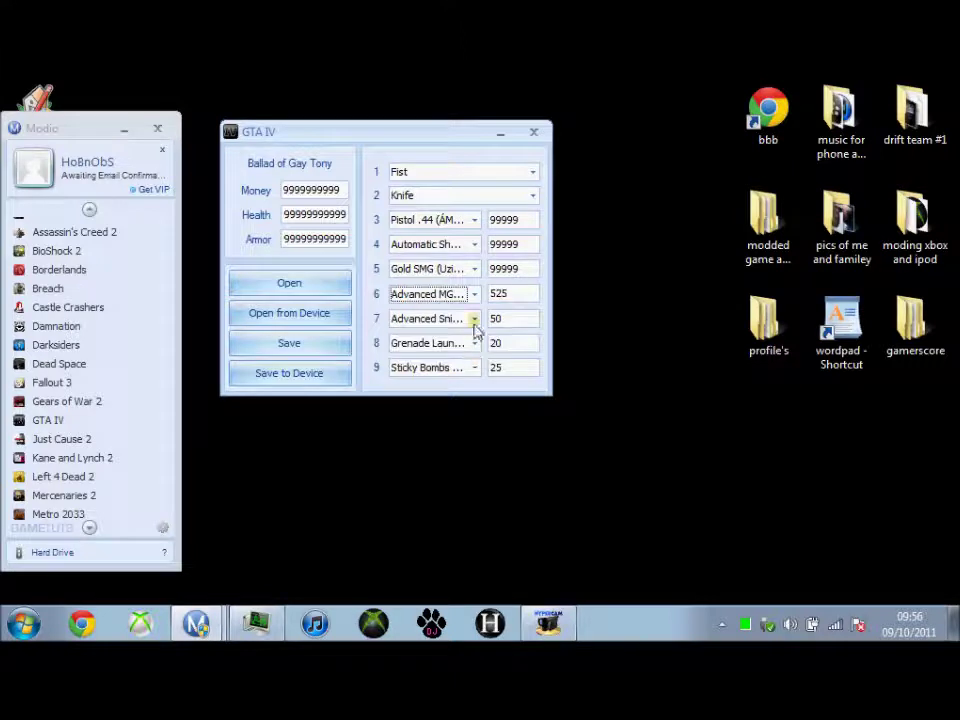
click(514, 293)
key(BackSpace)
key(BackSpace)
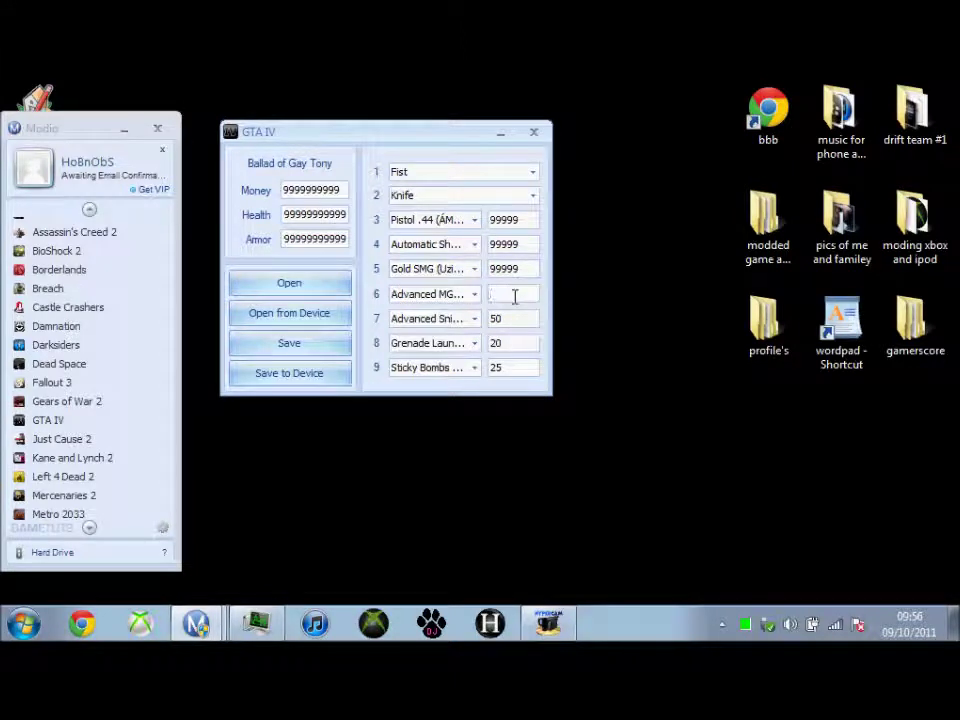
text(99999)
Step: Set ammo for weapon slots 7, 8 and 9 to 99999
click(511, 320)
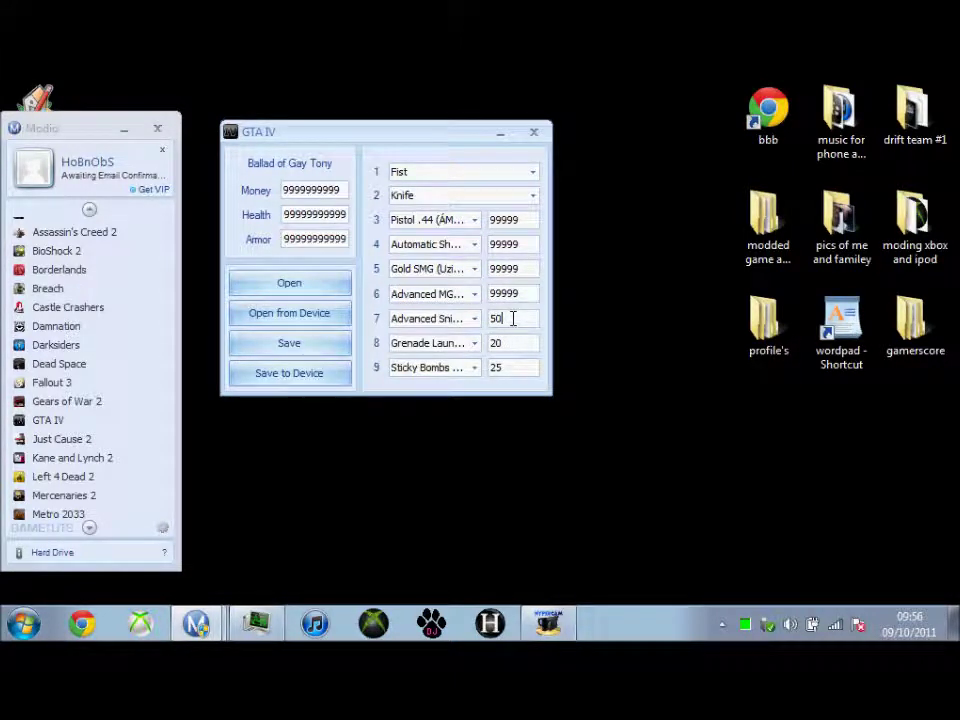
key(BackSpace)
key(BackSpace)
text(99999)
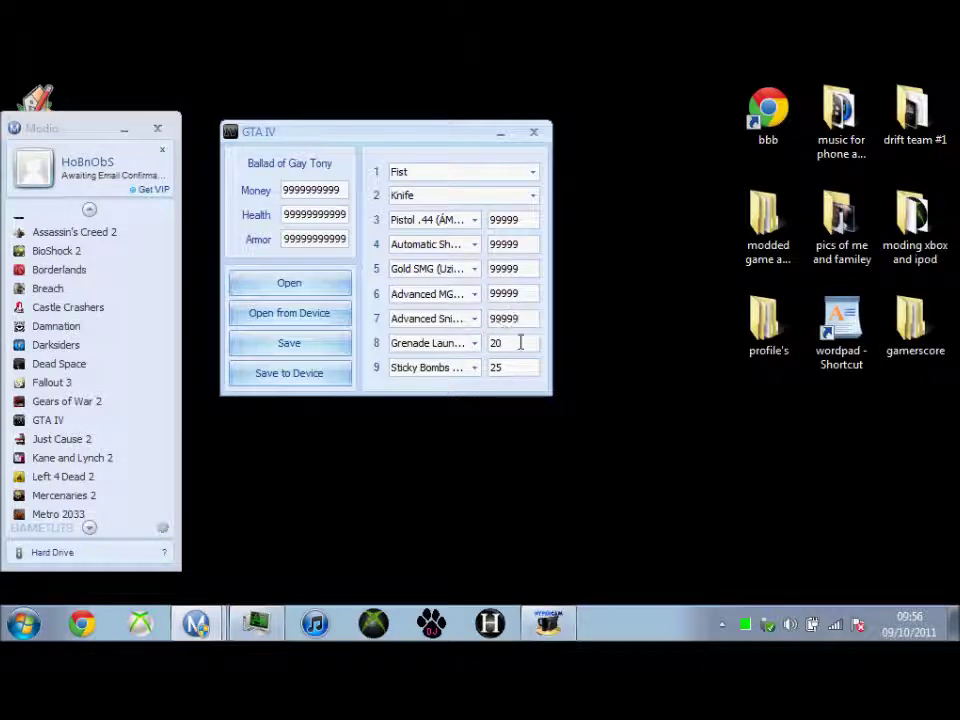
click(509, 343)
key(BackSpace)
text(99999)
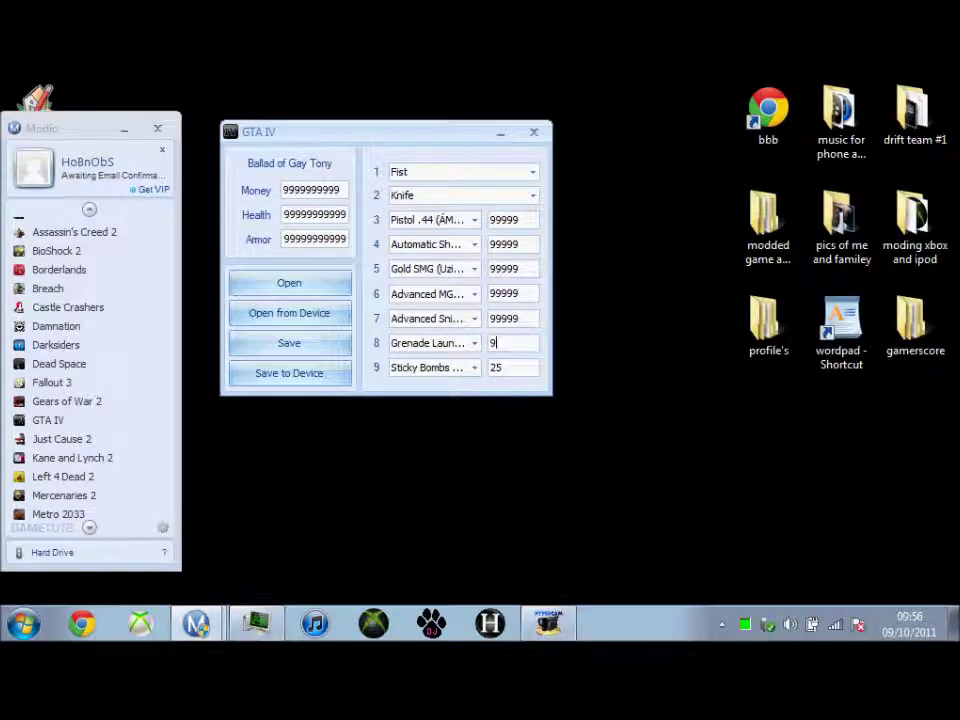
click(510, 368)
key(BackSpace)
key(BackSpace)
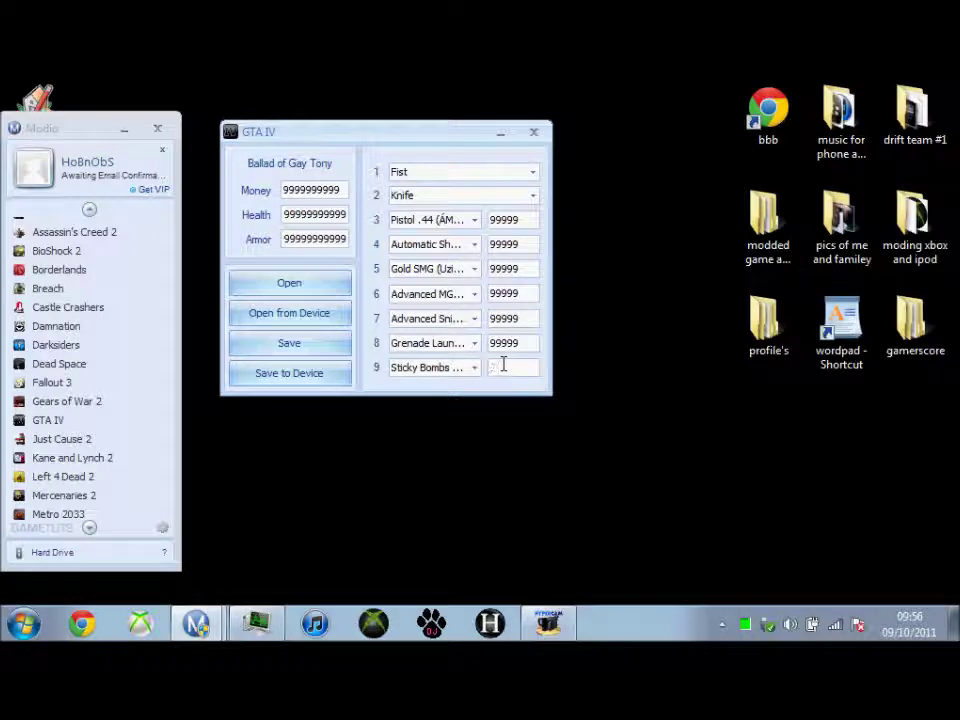
text(99999)
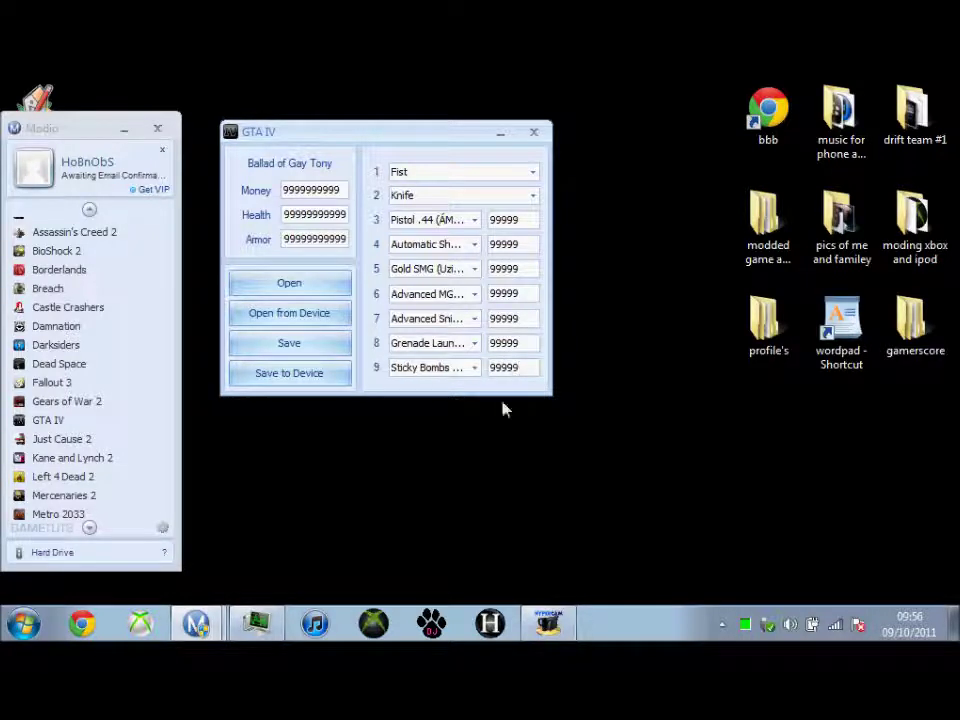
Step: Confirm the weapons in slots 6 through 9 stay unchanged
click(474, 368)
click(474, 343)
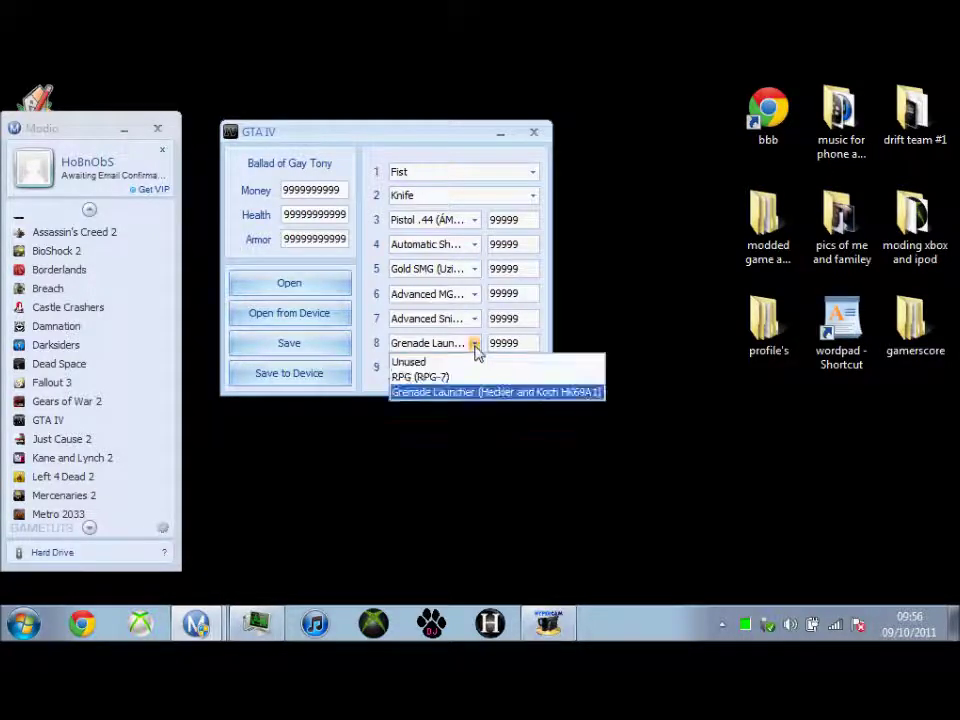
click(474, 343)
click(474, 318)
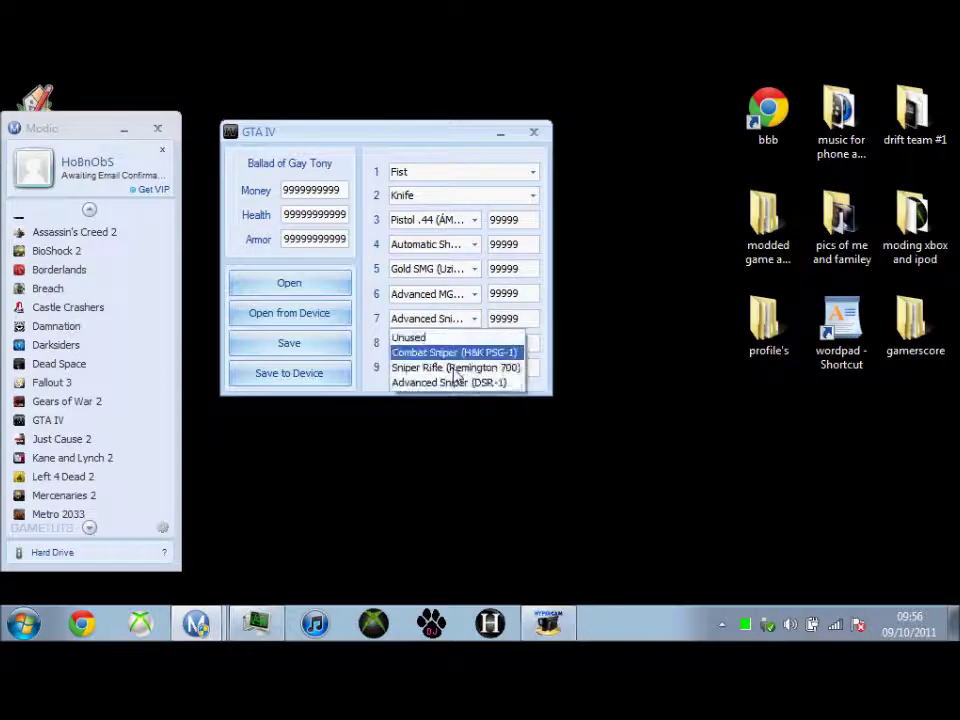
click(474, 318)
click(474, 293)
click(474, 293)
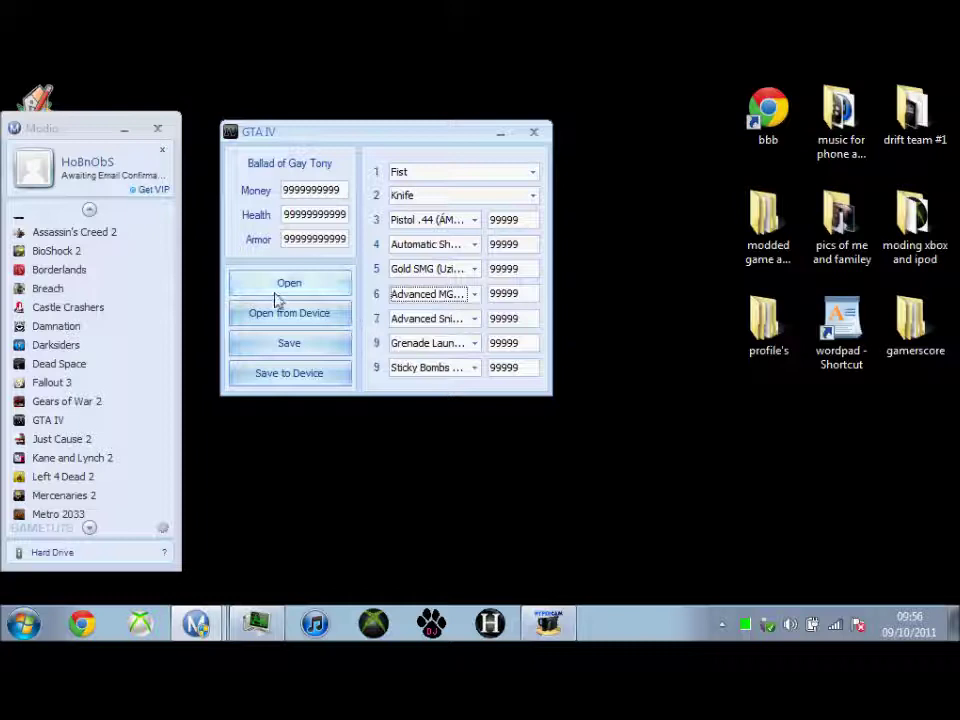
Step: Start Save to Device and wait for the five-profile selection list
click(305, 374)
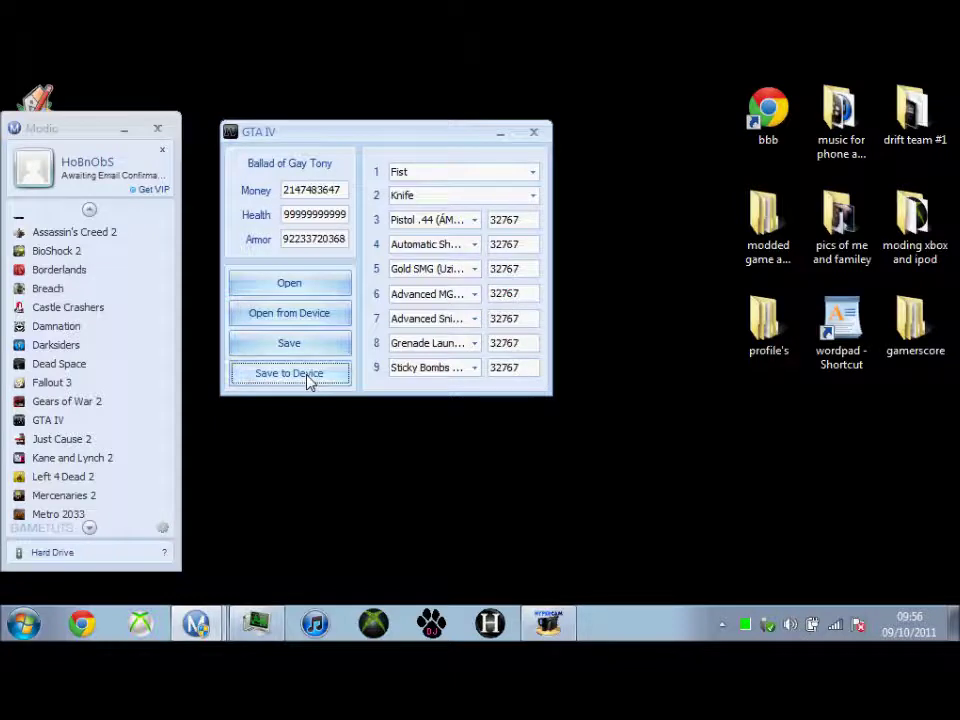
click(310, 380)
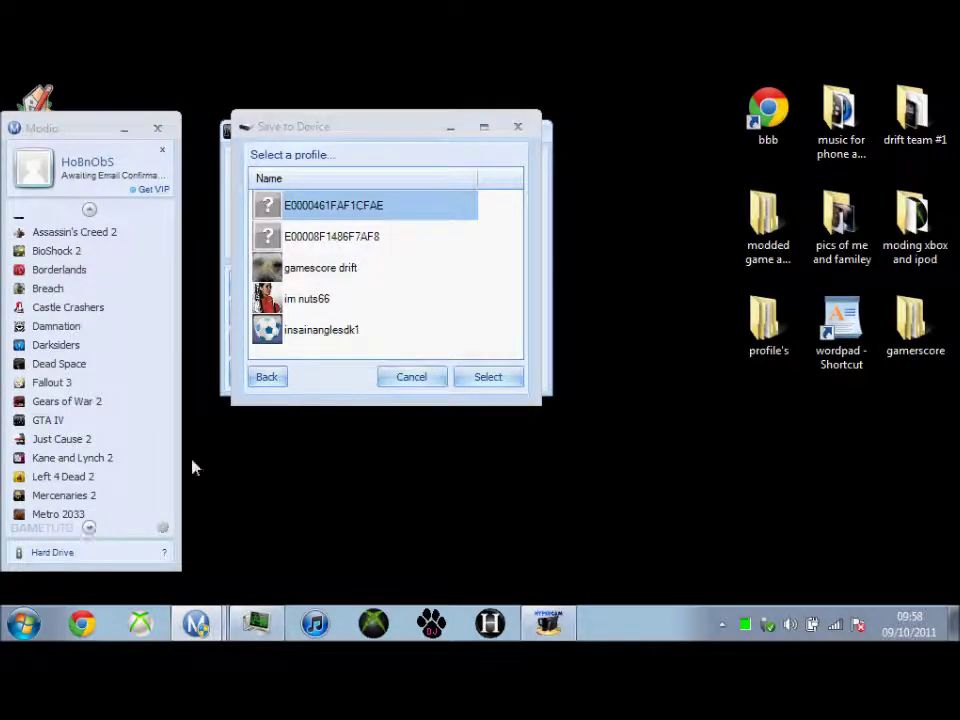
Step: Save under the chosen profile and dismiss the success message
click(310, 299)
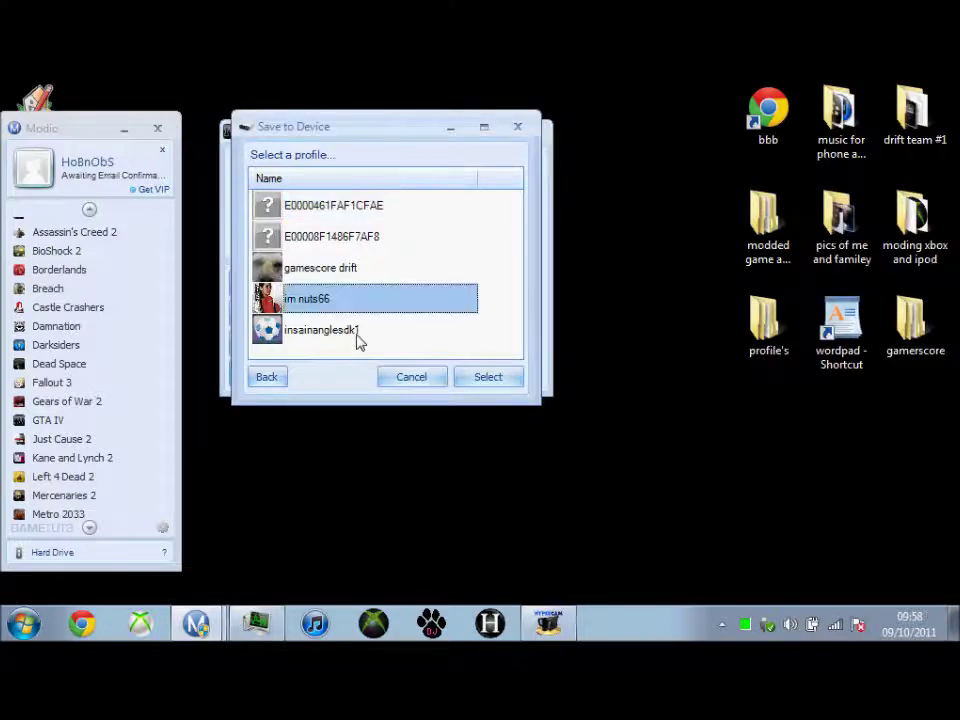
click(488, 377)
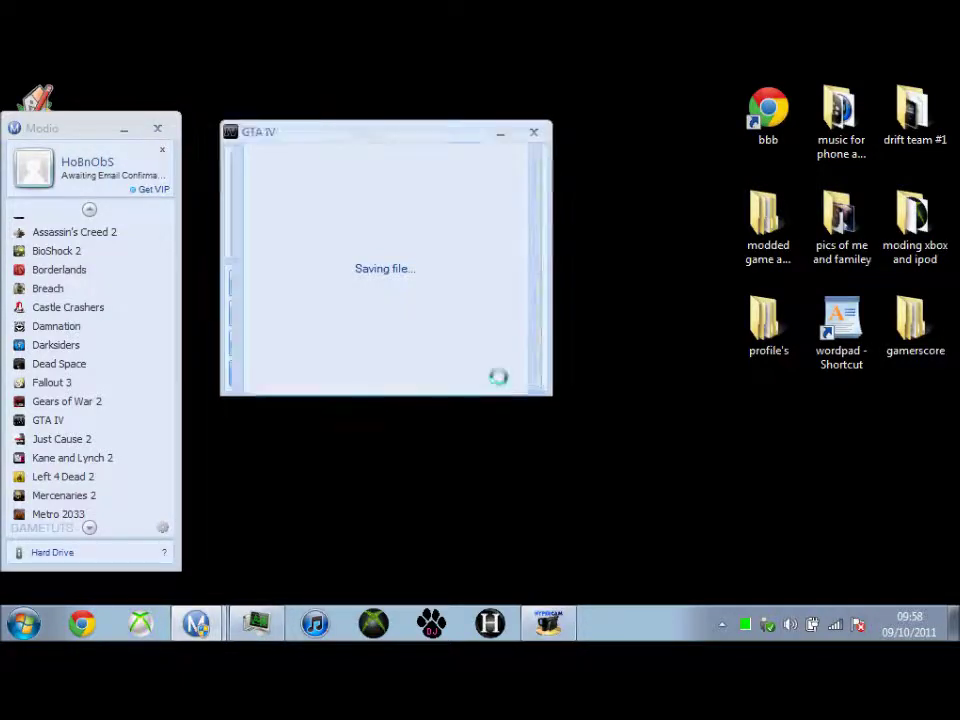
key(Return)
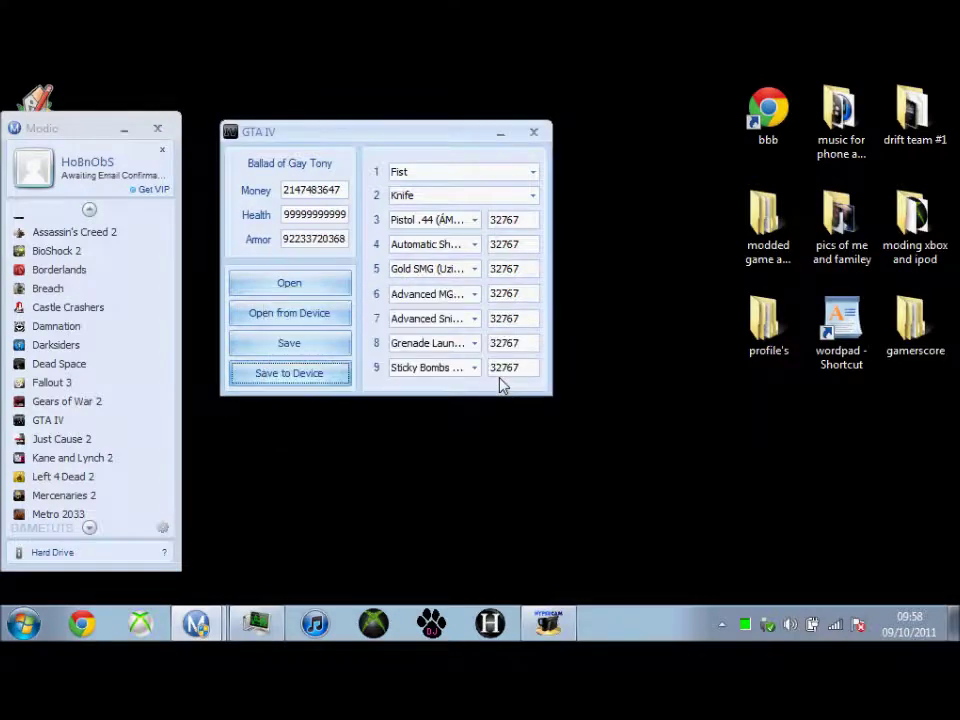
Step: Close the GTA IV editor and open the Safely Remove Hardware options
click(538, 136)
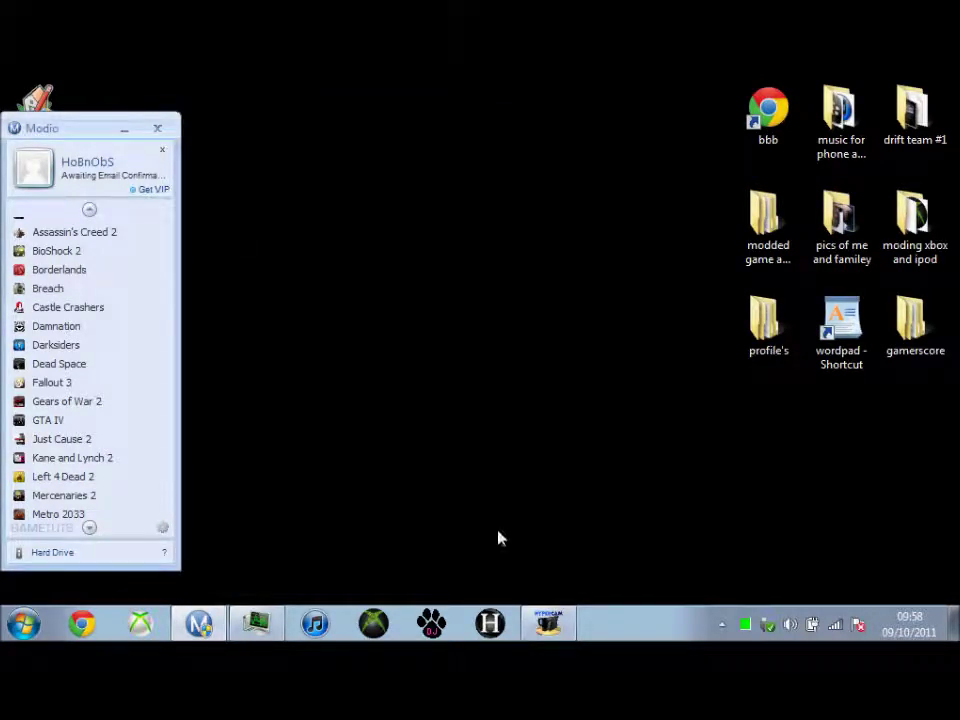
click(768, 627)
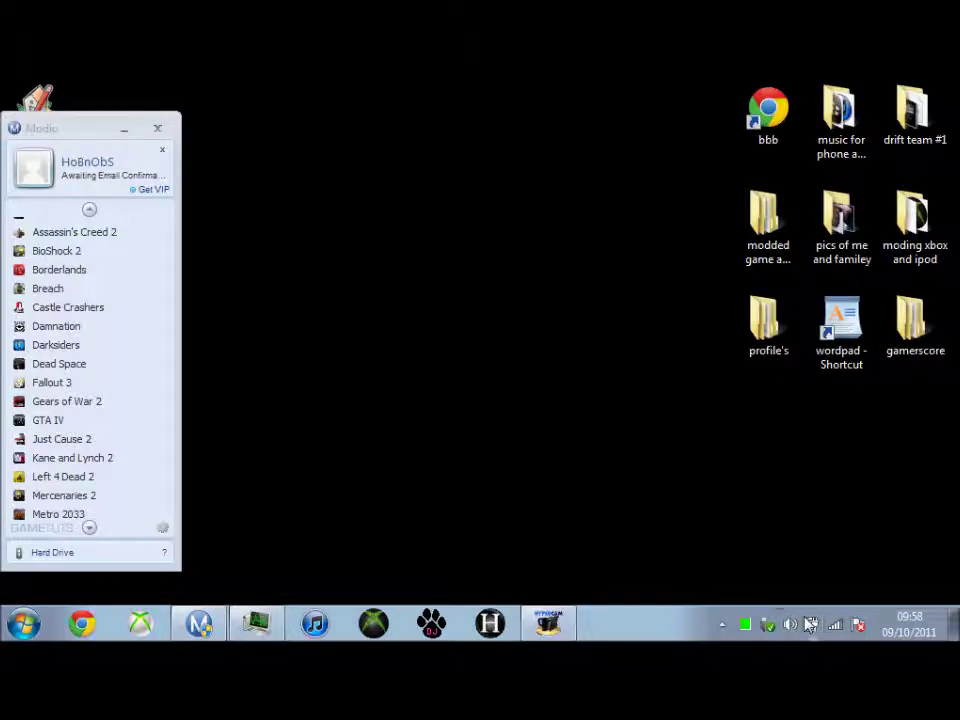
Step: Eject the USB to ATA/ATAPI Bridge drive from the Safely Remove Hardware tray icon
click(809, 624)
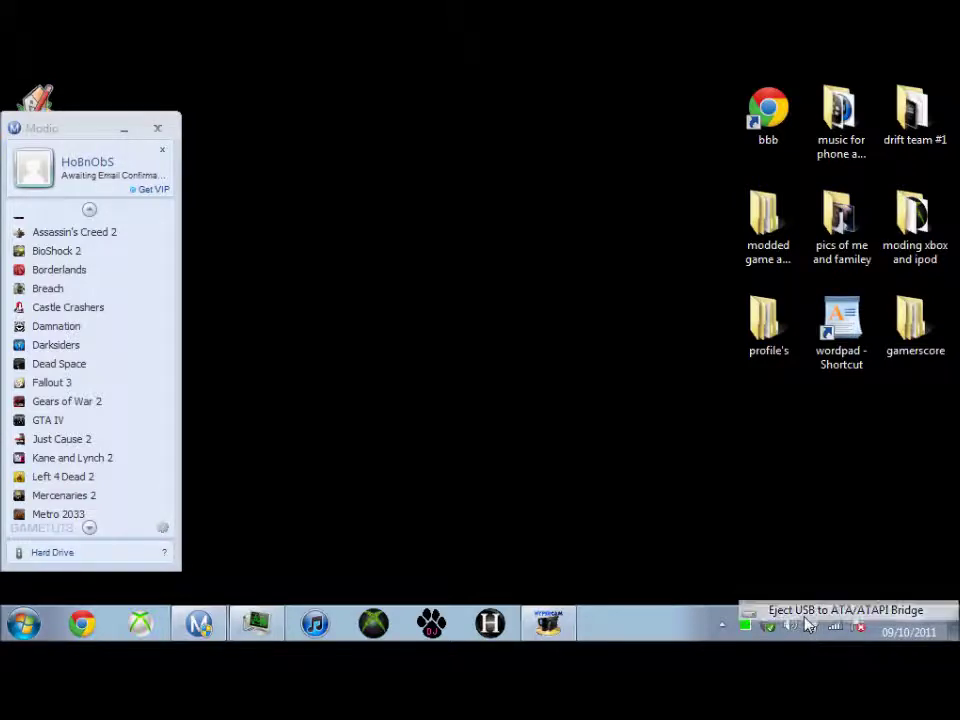
click(809, 611)
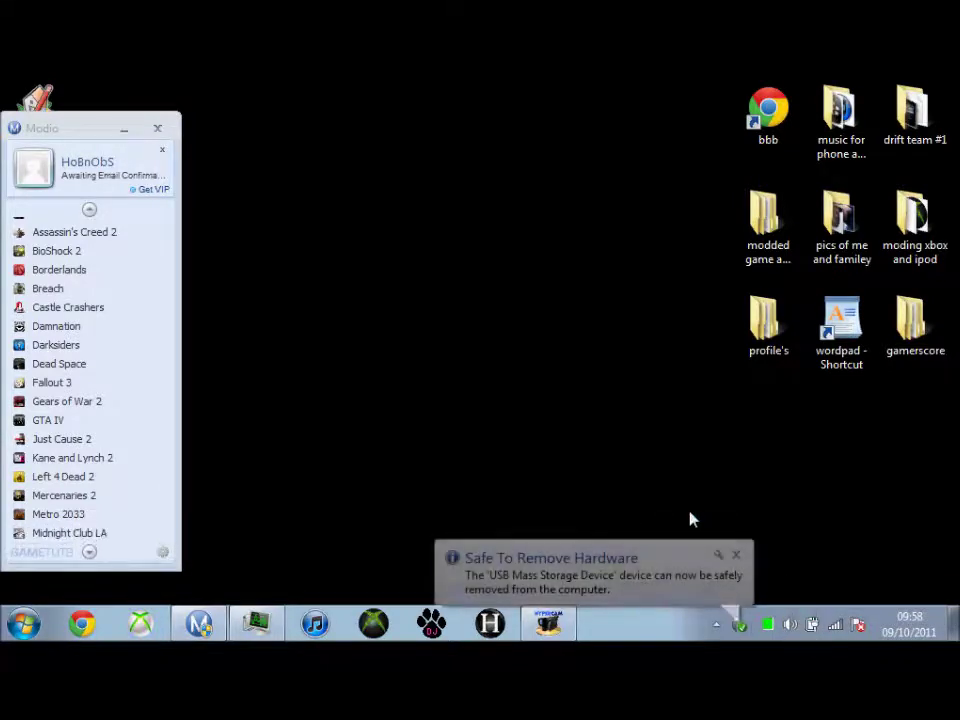